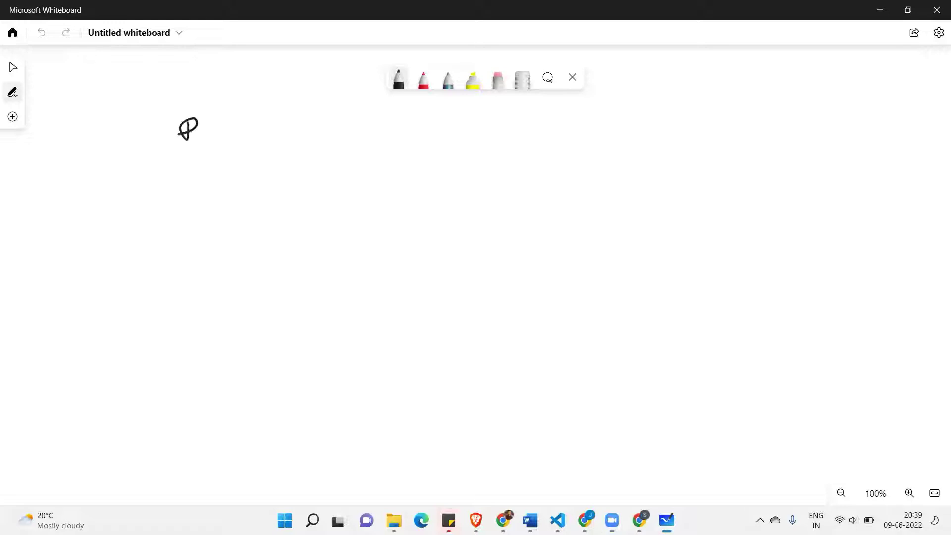
Handwrite the heading "REST API , http" in black ink across the upper part of the whiteboard
mouse_move(255, 116)
mouse_down()
mouse_move(258, 135)
mouse_move(295, 113)
mouse_move(294, 136)
mouse_up()
drag(295, 130, 327, 113)
mouse_move(325, 114)
mouse_down()
mouse_move(328, 128)
mouse_move(367, 130)
mouse_up()
drag(482, 128, 464, 144)
drag(530, 110, 561, 130)
drag(553, 126, 565, 121)
drag(597, 108, 600, 122)
mouse_move(623, 106)
mouse_down()
mouse_move(621, 136)
mouse_move(643, 122)
mouse_up()
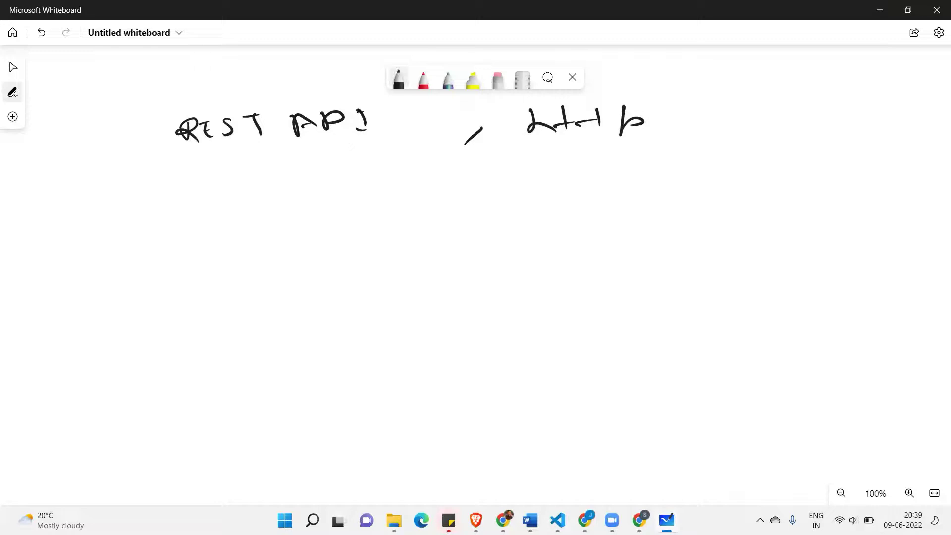
drag(160, 240, 186, 246)
mouse_move(196, 214)
mouse_down()
mouse_move(201, 245)
mouse_move(212, 228)
mouse_up()
mouse_move(220, 216)
mouse_down()
mouse_move(222, 243)
mouse_move(243, 228)
mouse_move(243, 250)
mouse_up()
drag(239, 234, 254, 231)
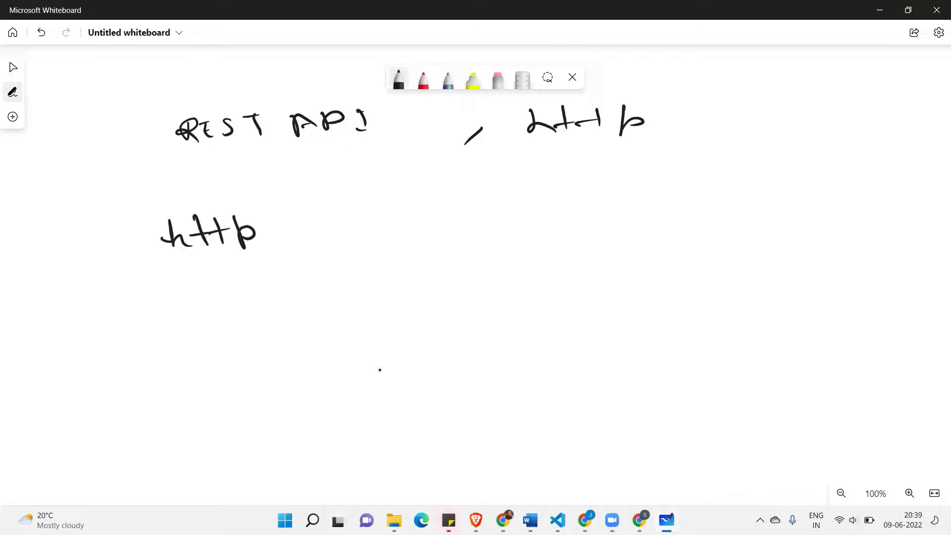
click(267, 221)
click(268, 229)
mouse_move(288, 208)
mouse_down()
mouse_move(283, 243)
mouse_move(360, 244)
mouse_move(424, 217)
mouse_move(452, 224)
mouse_move(526, 215)
mouse_up()
click(510, 212)
mouse_move(554, 203)
mouse_down()
mouse_move(557, 215)
mouse_move(611, 210)
mouse_up()
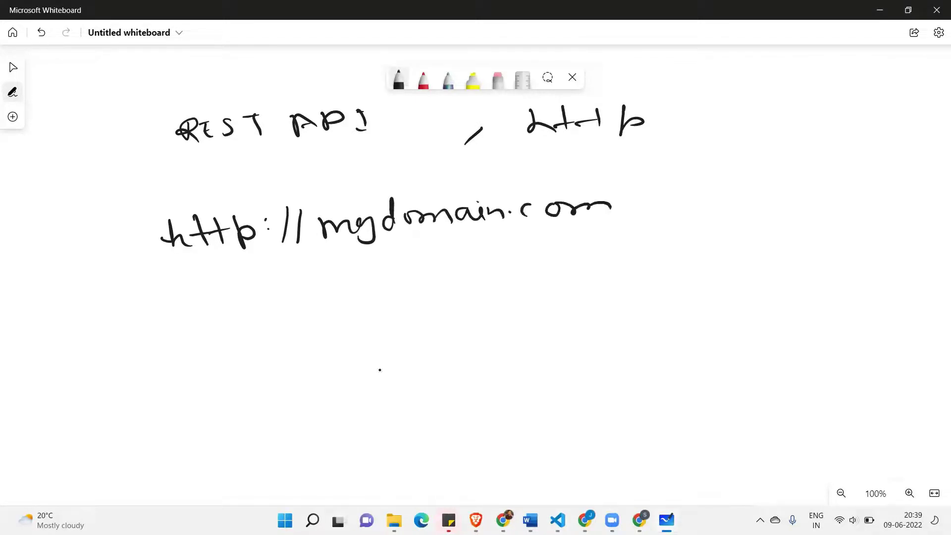
Extend the handwritten URL with "/api" in black
mouse_move(630, 178)
mouse_down()
mouse_move(622, 215)
mouse_move(666, 207)
mouse_up()
mouse_move(669, 168)
mouse_down()
mouse_move(674, 202)
mouse_move(705, 203)
mouse_up()
click(704, 174)
Mark "api" in the URL with a red arrow from above, and erase that arrow
click(423, 79)
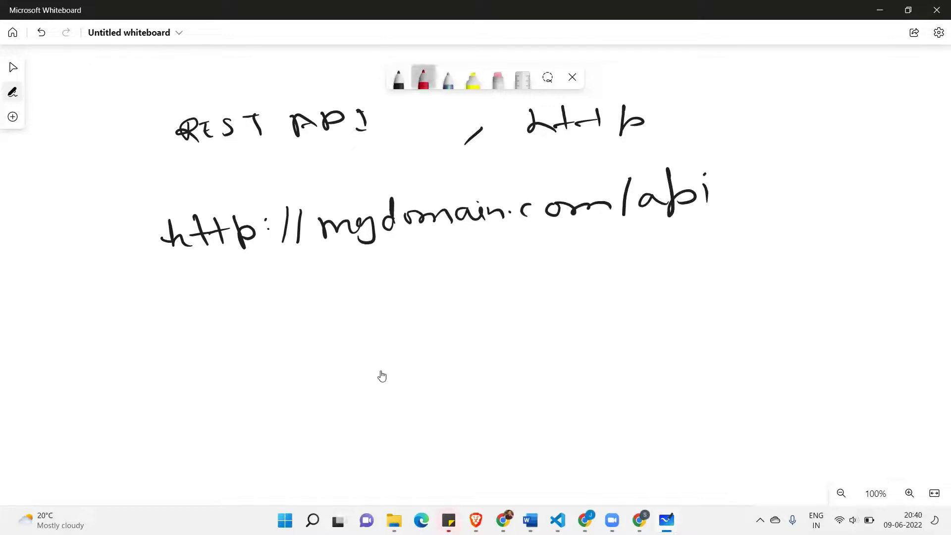
drag(725, 98, 672, 150)
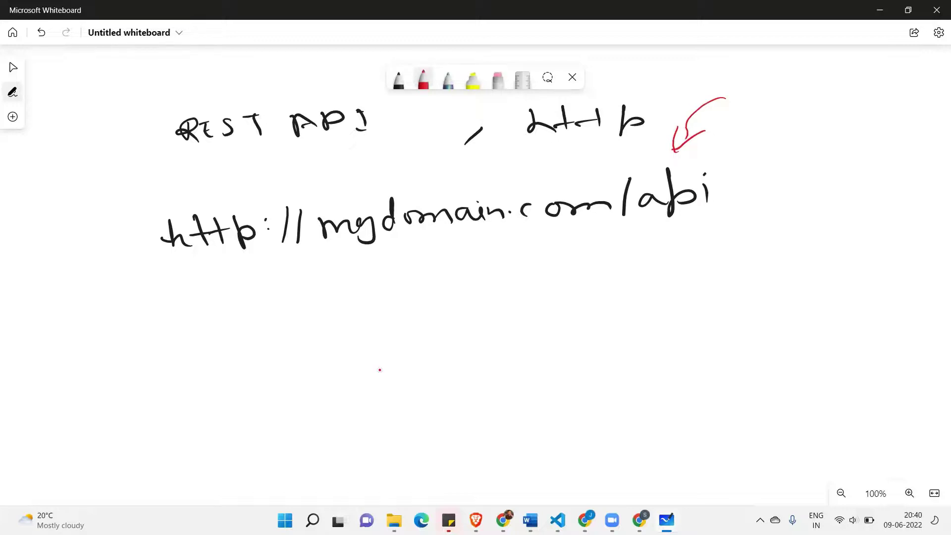
click(473, 79)
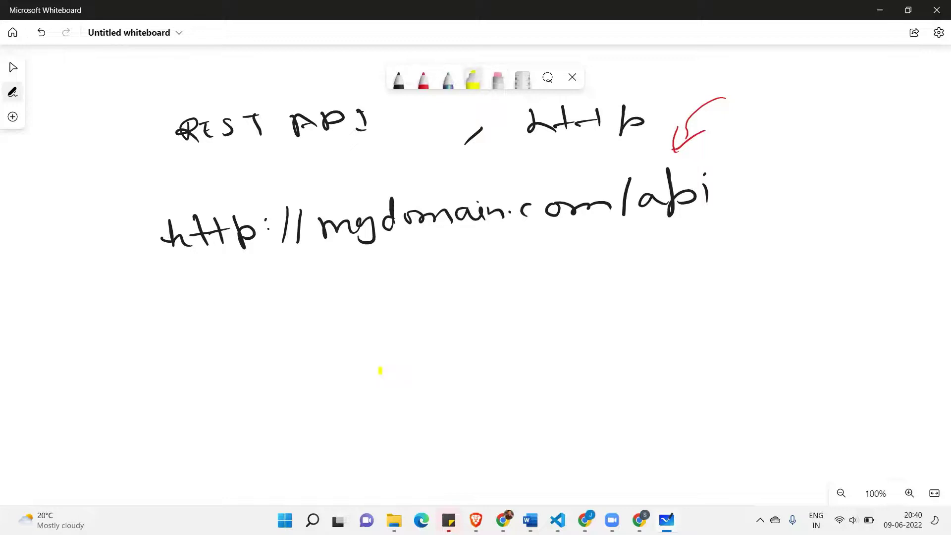
click(497, 79)
mouse_move(671, 136)
mouse_down()
mouse_move(701, 133)
mouse_move(718, 193)
mouse_move(710, 225)
mouse_up()
Extend the URL with "/user" in black and draw a long black arrow pointing up to the URL from below
click(398, 79)
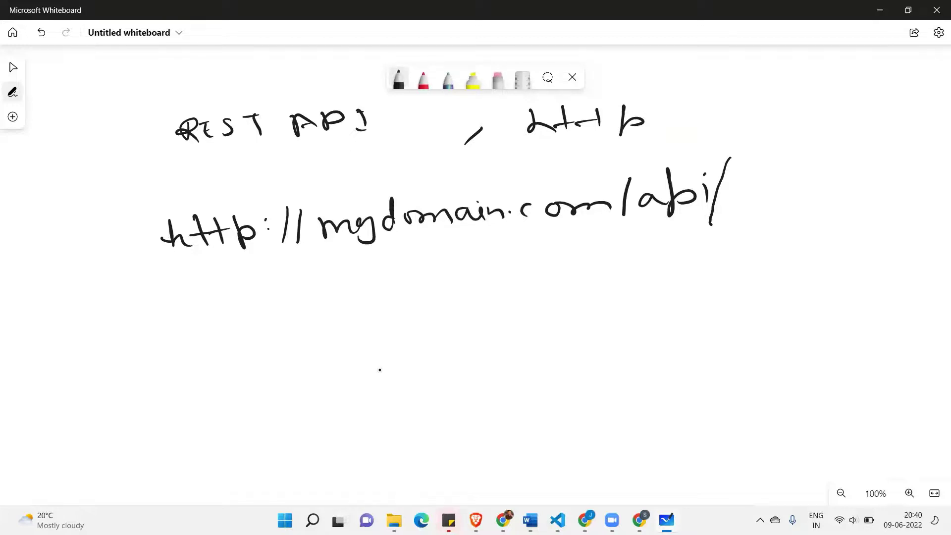
mouse_move(732, 183)
mouse_down()
mouse_move(750, 199)
mouse_move(789, 199)
mouse_move(810, 170)
mouse_move(819, 189)
mouse_up()
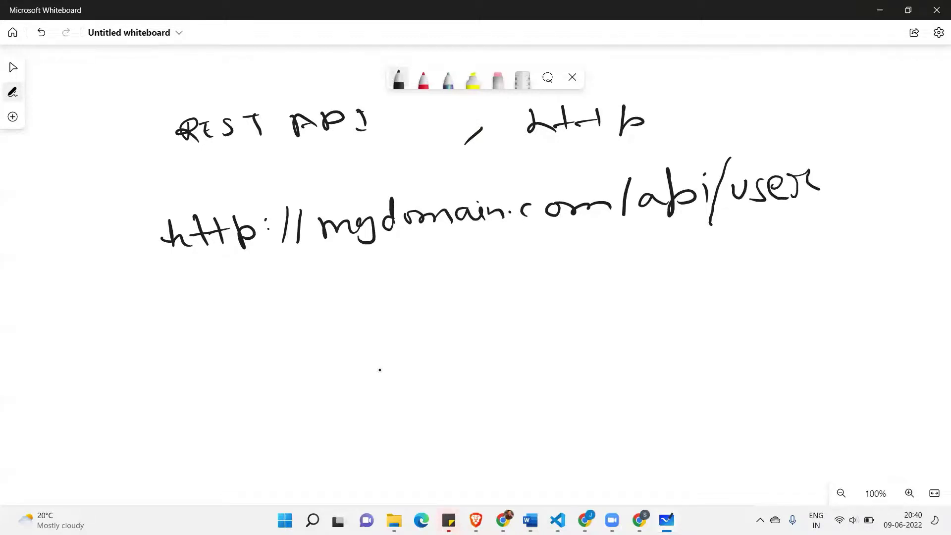
drag(162, 320, 310, 260)
mouse_move(280, 258)
mouse_down()
mouse_move(295, 258)
mouse_move(305, 273)
mouse_up()
Handwrite the method names "post", "get" and "put" in red, stepping down diagonally below the black arrow
click(424, 79)
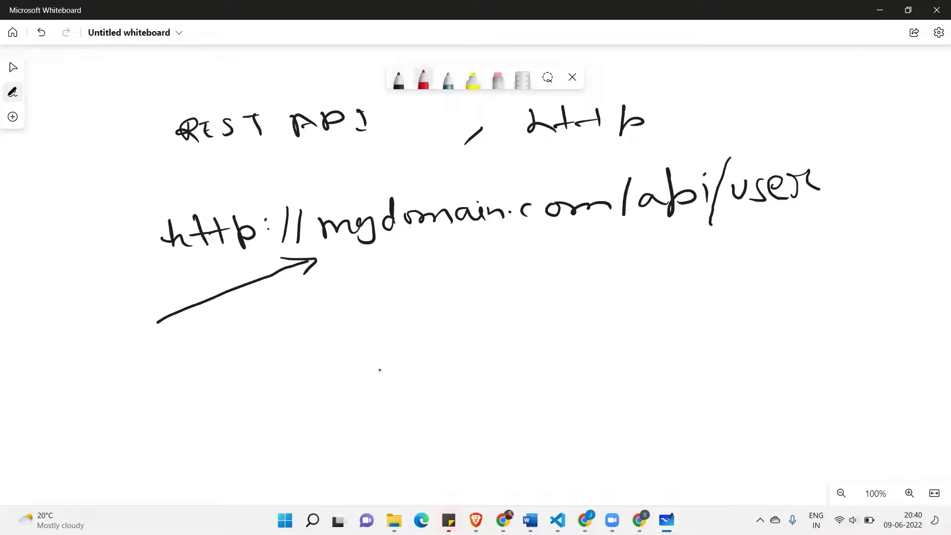
mouse_move(160, 340)
mouse_down()
mouse_move(176, 366)
mouse_move(178, 346)
mouse_up()
drag(193, 341, 203, 347)
mouse_move(212, 313)
mouse_down()
mouse_move(231, 341)
mouse_move(237, 328)
mouse_up()
mouse_move(221, 368)
mouse_down()
mouse_move(222, 376)
mouse_move(249, 360)
mouse_move(259, 371)
mouse_up()
drag(251, 369, 263, 359)
mouse_move(245, 400)
mouse_down()
mouse_move(254, 411)
mouse_move(272, 407)
mouse_move(297, 391)
mouse_move(301, 373)
mouse_up()
drag(285, 395, 322, 381)
Add "patch" and "delet" in red to the end of the method list
mouse_move(286, 440)
mouse_down()
mouse_move(292, 448)
mouse_move(331, 436)
mouse_up()
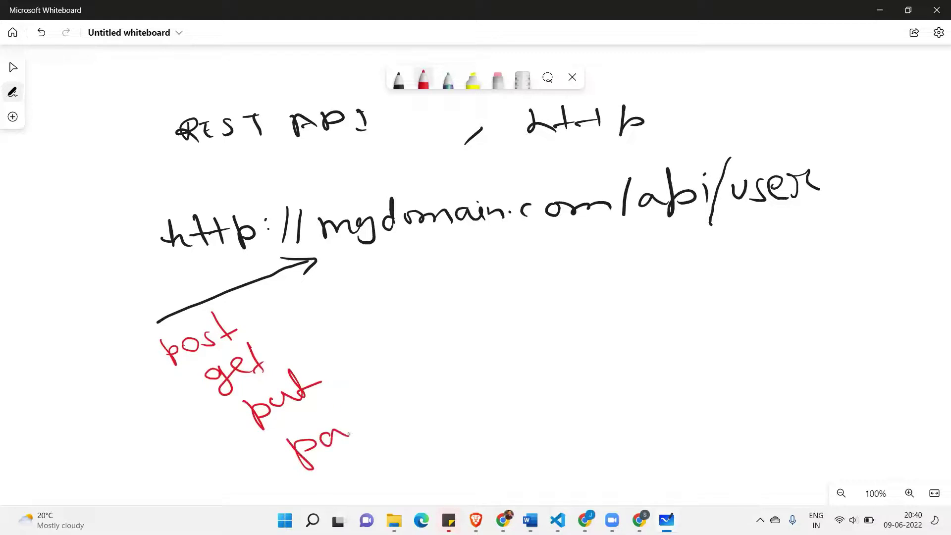
drag(333, 401, 350, 434)
mouse_move(337, 435)
mouse_down()
mouse_move(369, 408)
mouse_move(371, 424)
mouse_up()
mouse_move(372, 383)
mouse_down()
mouse_move(409, 410)
mouse_move(440, 458)
mouse_move(453, 432)
mouse_move(515, 417)
mouse_up()
drag(510, 374, 534, 411)
drag(494, 413, 548, 388)
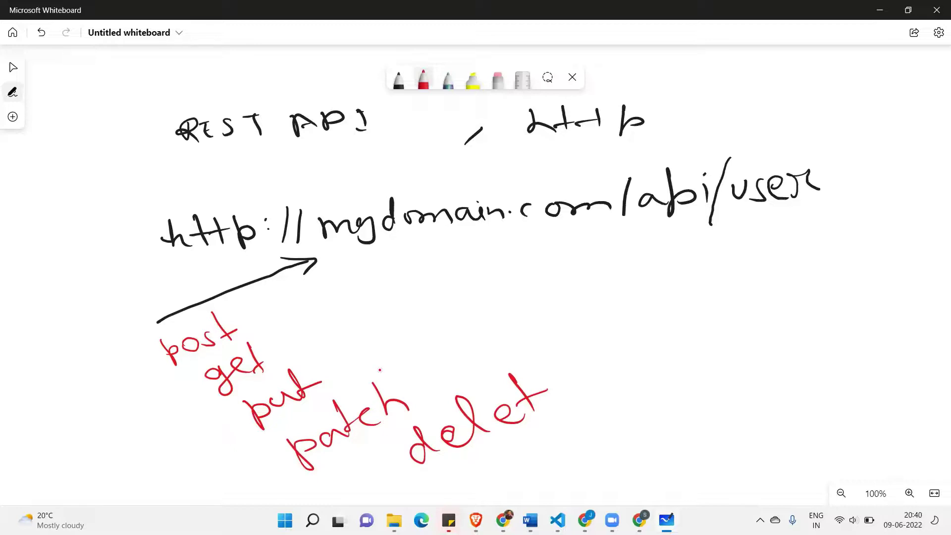
Draw red arrows leading right from the post, put and patch method names
mouse_move(252, 313)
mouse_down()
mouse_move(351, 286)
mouse_move(355, 293)
mouse_up()
drag(327, 366, 396, 341)
drag(382, 337, 389, 354)
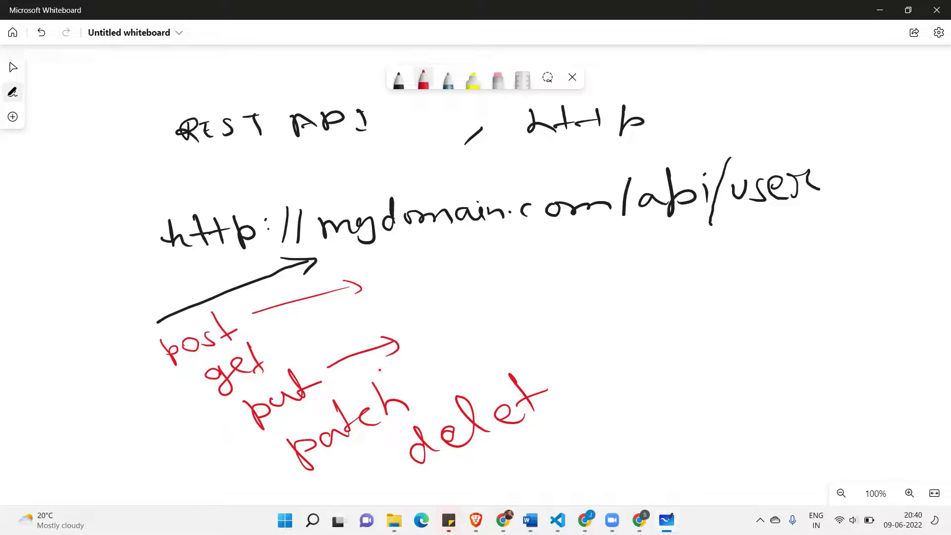
mouse_move(412, 386)
mouse_down()
mouse_move(464, 356)
mouse_move(463, 374)
mouse_up()
Draw a red bracket over the whole URL and underline "user" in red
mouse_move(154, 216)
mouse_down()
mouse_move(205, 199)
mouse_move(787, 155)
mouse_move(858, 167)
mouse_up()
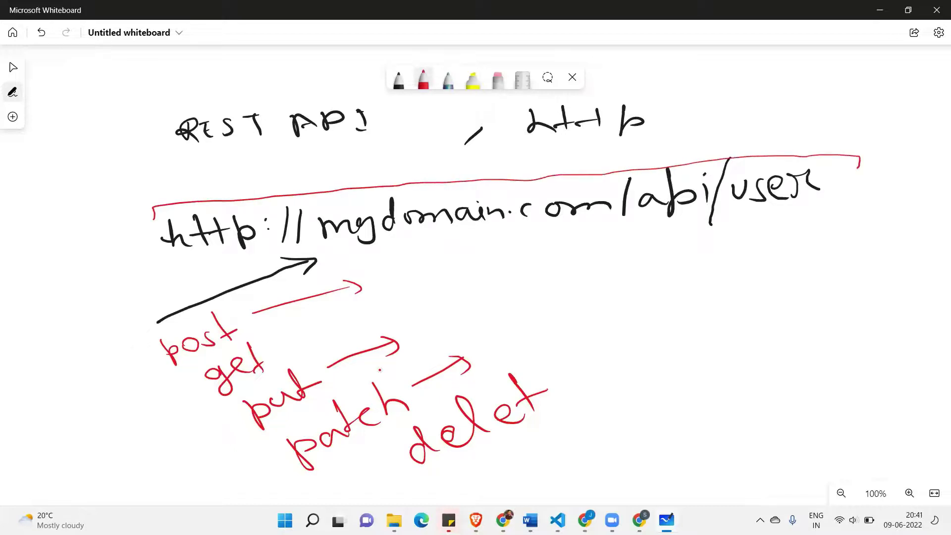
drag(730, 217, 838, 211)
Handwrite "post =>" and "get =>" in red on two lines below "user"
mouse_move(687, 272)
mouse_down()
mouse_move(682, 292)
mouse_move(712, 288)
mouse_move(712, 301)
mouse_up()
mouse_move(734, 265)
mouse_down()
mouse_move(725, 295)
mouse_move(779, 282)
mouse_up()
drag(766, 292, 786, 298)
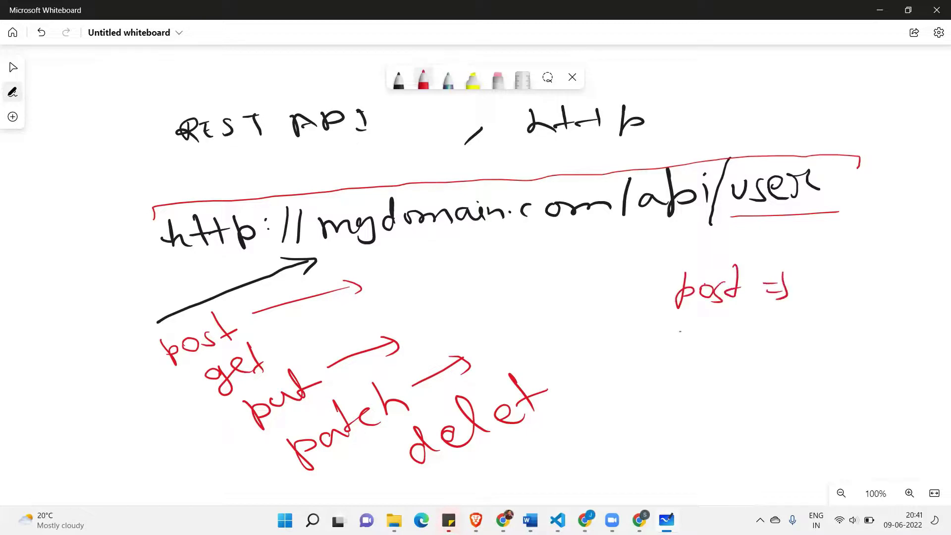
mouse_move(680, 331)
mouse_down()
mouse_move(669, 367)
mouse_move(715, 329)
mouse_move(722, 344)
mouse_up()
drag(742, 308, 742, 337)
drag(754, 326, 780, 325)
drag(753, 335, 777, 334)
mouse_move(785, 317)
mouse_down()
mouse_move(798, 331)
mouse_move(792, 341)
mouse_up()
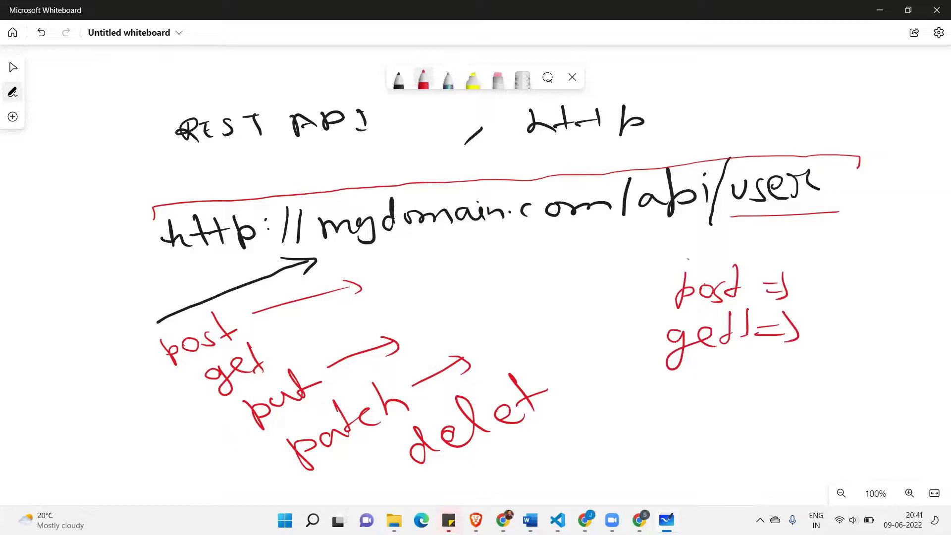
Bracket the "post =>" and "get =>" lines separately in red and add opening and closing curly braces below them
mouse_move(687, 257)
mouse_down()
mouse_move(653, 277)
mouse_move(658, 317)
mouse_move(686, 312)
mouse_move(669, 325)
mouse_move(662, 382)
mouse_up()
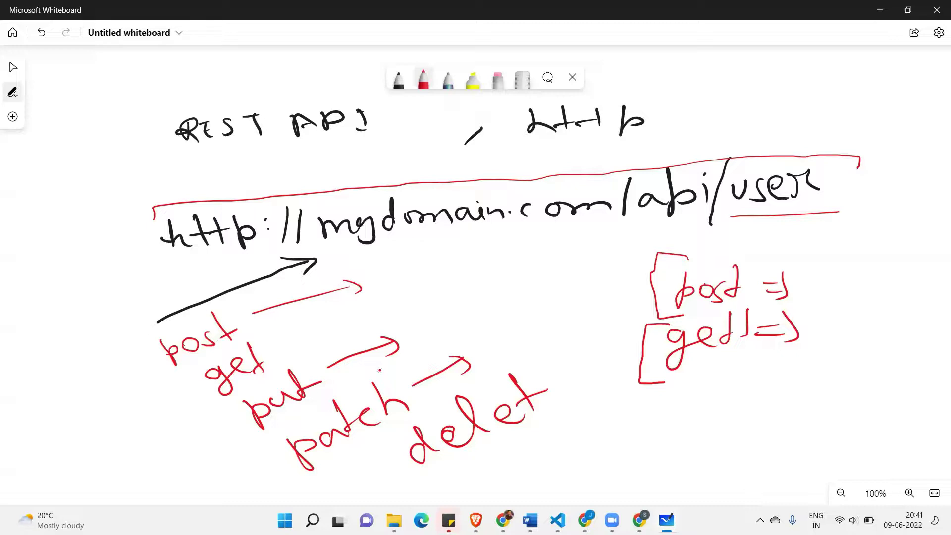
drag(754, 355, 746, 385)
drag(736, 436, 739, 458)
Append the query "?active = true" in red after "user" and bracket it above and below
mouse_move(833, 165)
mouse_down()
mouse_move(842, 176)
mouse_move(831, 191)
mouse_move(853, 194)
mouse_up()
mouse_move(866, 177)
mouse_down()
mouse_move(865, 192)
mouse_move(891, 176)
mouse_move(889, 190)
mouse_up()
drag(895, 175, 929, 188)
drag(873, 210, 881, 210)
drag(897, 195, 896, 215)
drag(892, 203, 943, 207)
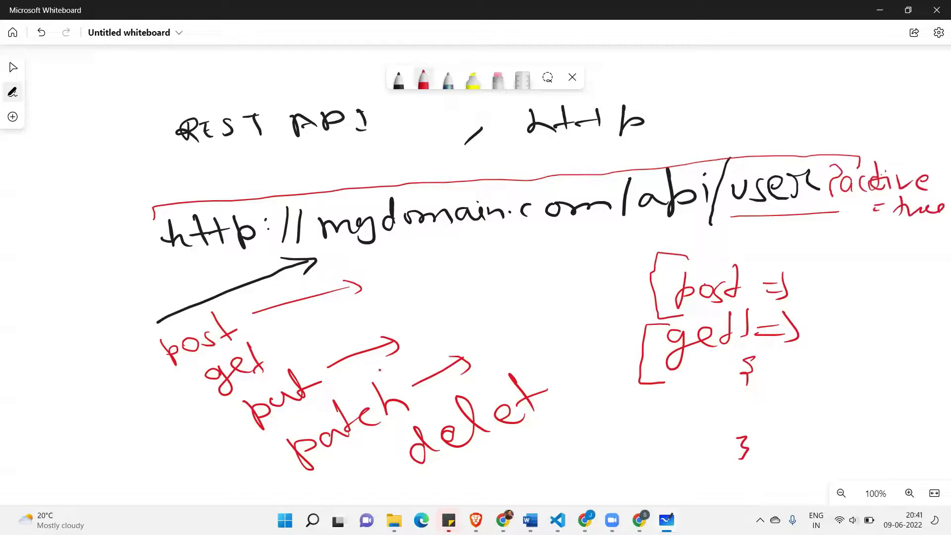
mouse_move(839, 150)
mouse_down()
mouse_move(882, 131)
mouse_move(941, 128)
mouse_move(944, 151)
mouse_up()
drag(838, 207, 942, 229)
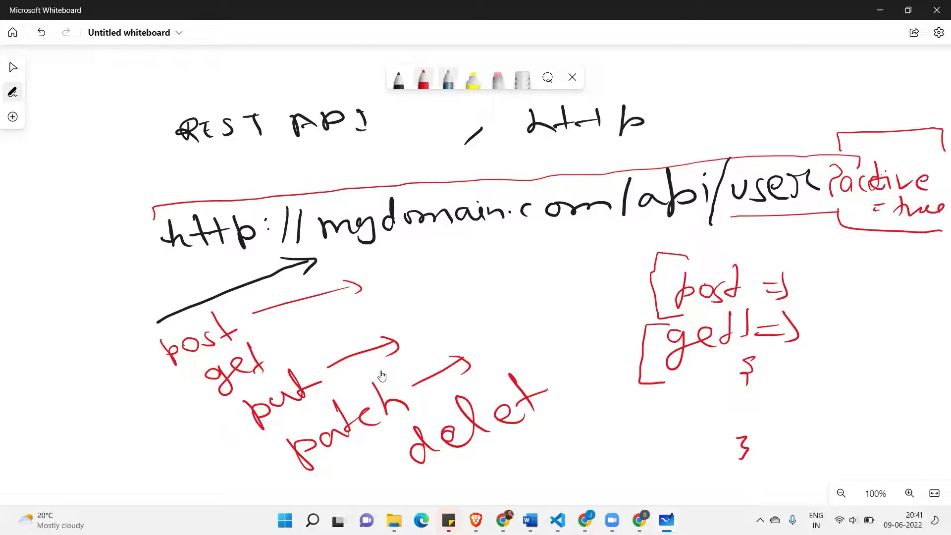
Erase "user" from the URL and write "product" in black in its place
click(497, 79)
drag(734, 189, 812, 184)
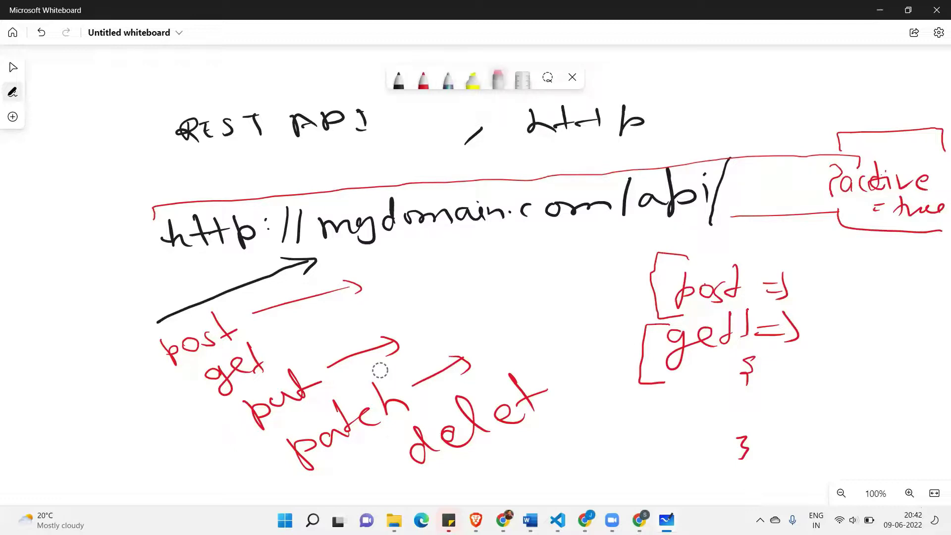
click(399, 79)
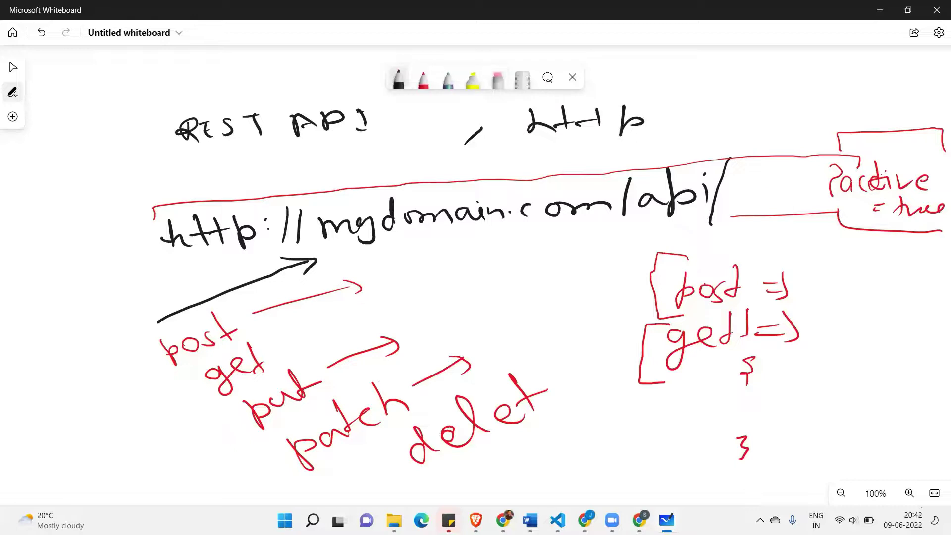
mouse_move(735, 170)
mouse_down()
mouse_move(750, 194)
mouse_move(774, 193)
mouse_move(803, 164)
mouse_move(826, 194)
mouse_up()
click(814, 179)
drag(850, 162, 845, 188)
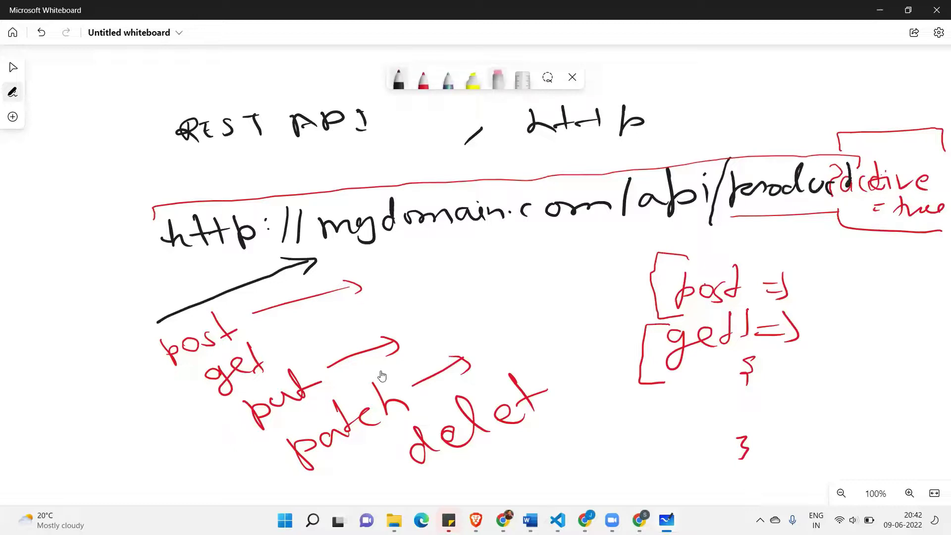
Erase most of the "?active = true" query with its brackets, and draw a red arrow pointing down at "product"
mouse_move(891, 231)
mouse_down()
mouse_move(916, 208)
mouse_move(856, 144)
mouse_up()
mouse_move(885, 182)
mouse_down()
mouse_move(867, 183)
mouse_move(879, 206)
mouse_move(900, 205)
mouse_up()
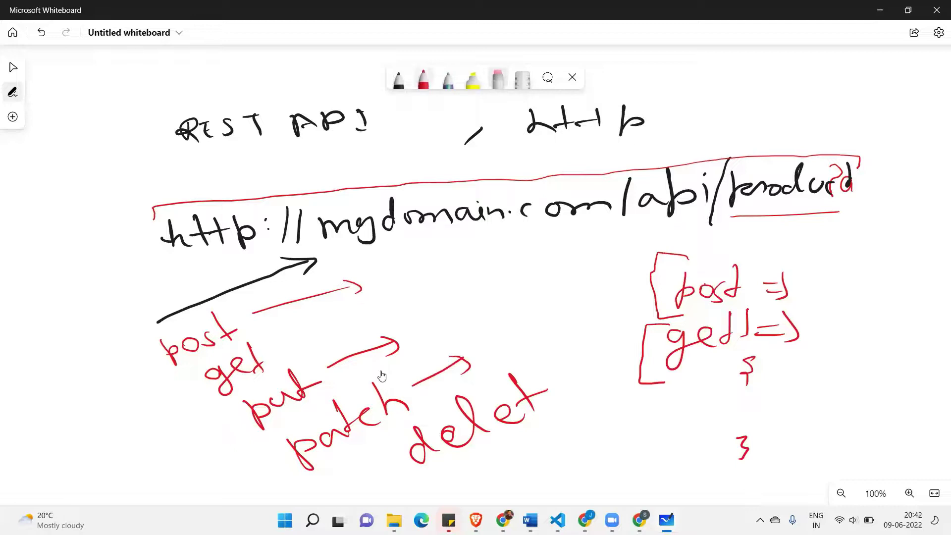
click(423, 79)
mouse_move(803, 116)
mouse_down()
mouse_move(798, 142)
mouse_move(816, 143)
mouse_up()
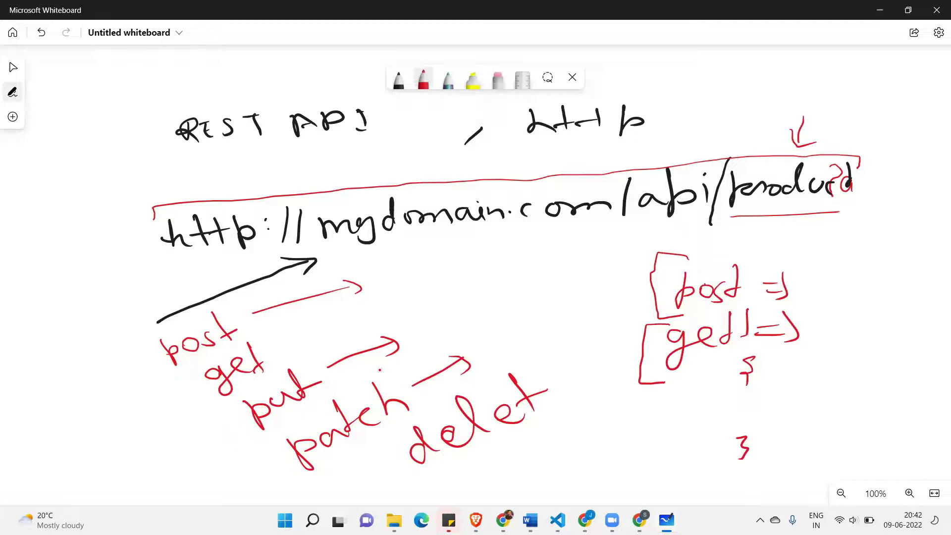
Put red check marks beside post, get, put, patch and delet, and draw a long curly brace along the list's upper side
mouse_move(127, 357)
mouse_down()
mouse_move(136, 370)
mouse_move(165, 340)
mouse_up()
drag(162, 408, 194, 394)
drag(216, 433, 242, 421)
drag(248, 468, 284, 452)
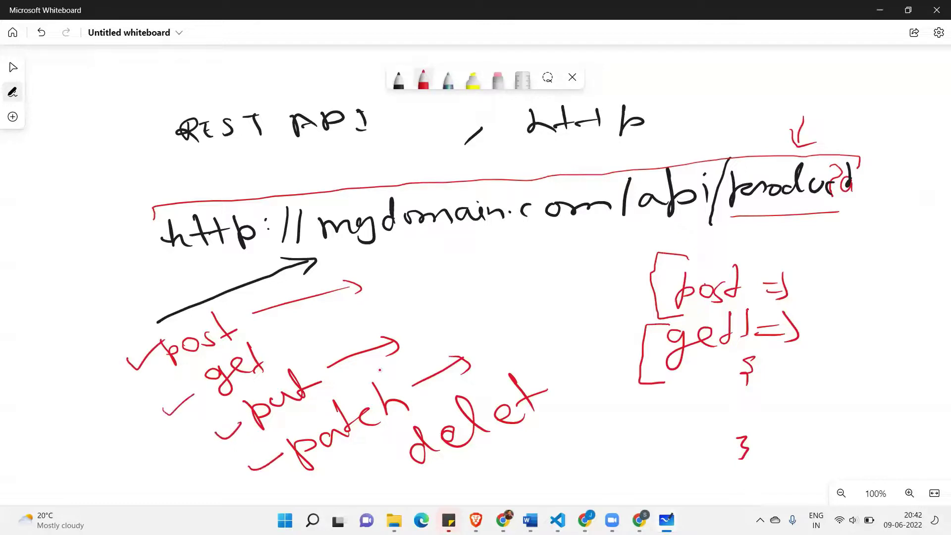
drag(384, 442, 407, 439)
mouse_move(368, 259)
mouse_down()
mouse_move(463, 293)
mouse_move(603, 379)
mouse_move(600, 393)
mouse_up()
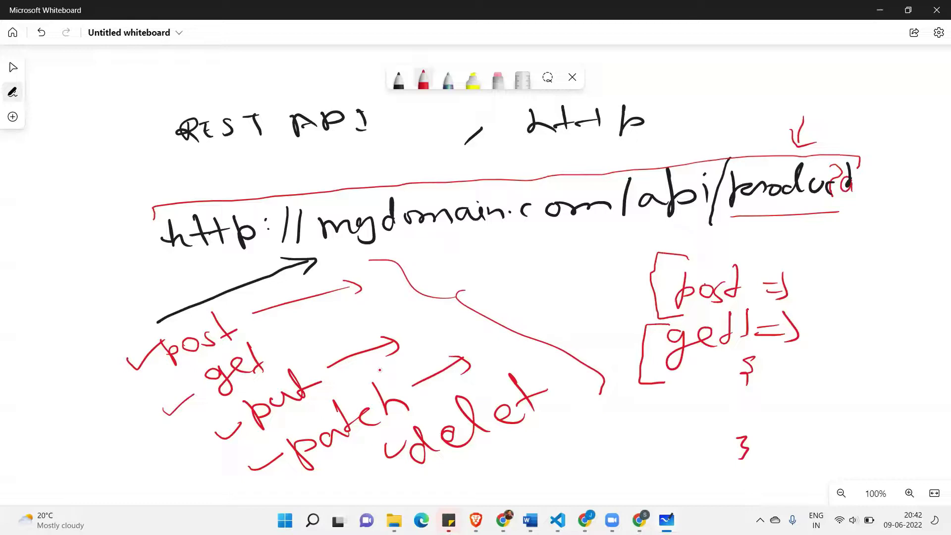
Draw two red rectangles, beside the heading and beside the URL, and underline "REST API" in red
mouse_move(36, 179)
mouse_down()
mouse_move(32, 214)
mouse_move(91, 237)
mouse_move(28, 172)
mouse_move(25, 179)
mouse_up()
mouse_move(62, 80)
mouse_down()
mouse_move(125, 116)
mouse_move(56, 64)
mouse_move(51, 86)
mouse_up()
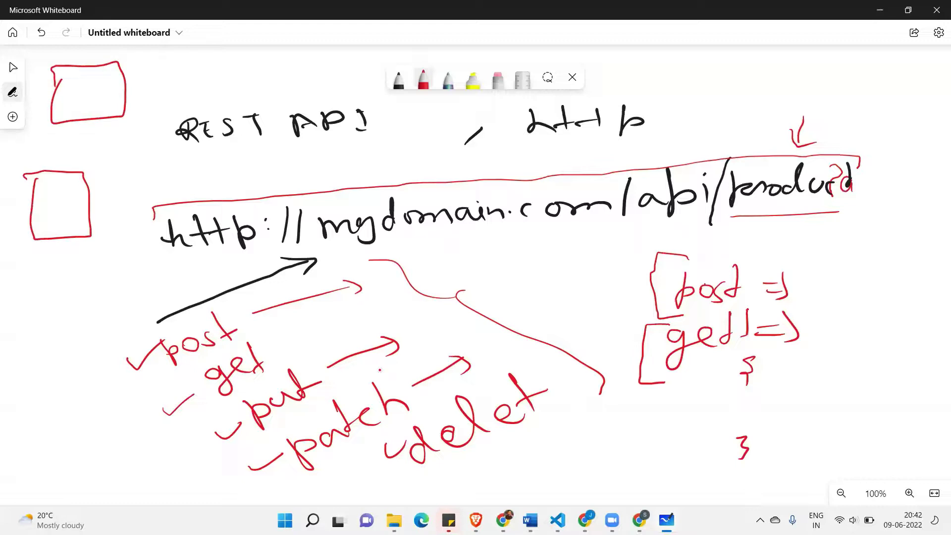
drag(169, 159, 403, 147)
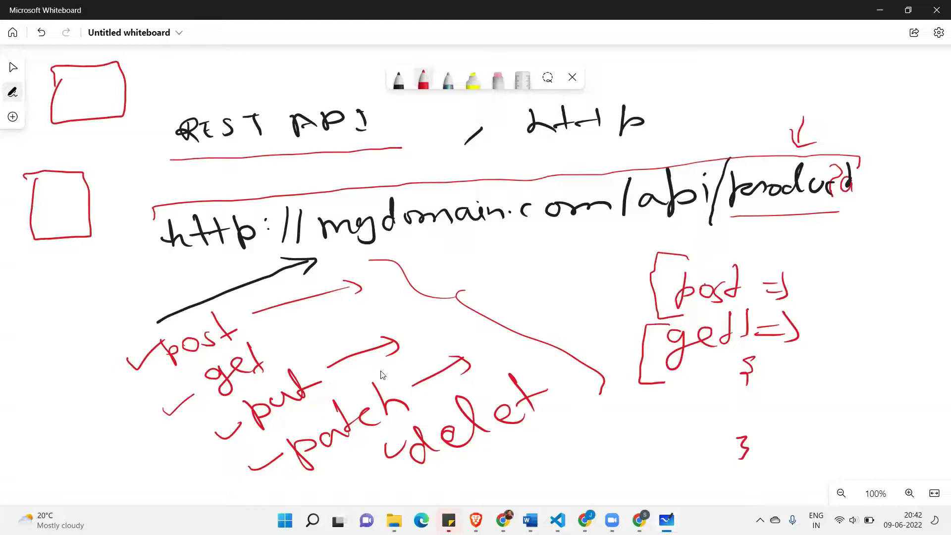
Erase the heading, the URL, the post/get notes and the upper part of the method list
click(497, 77)
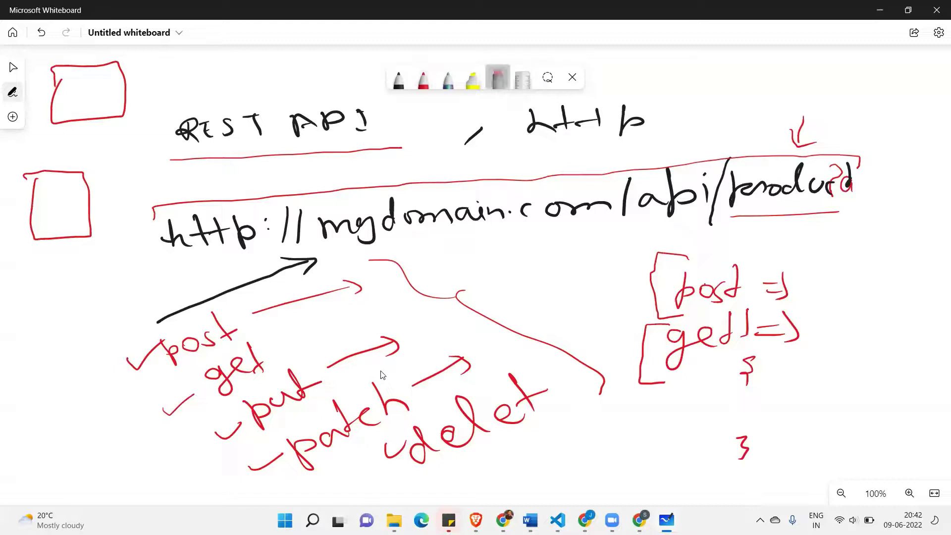
drag(178, 130, 366, 122)
mouse_move(252, 116)
mouse_down()
mouse_move(347, 113)
mouse_move(307, 198)
mouse_move(188, 235)
mouse_move(852, 184)
mouse_move(802, 131)
mouse_move(731, 216)
mouse_move(733, 287)
mouse_up()
mouse_move(644, 347)
mouse_down()
mouse_move(718, 332)
mouse_move(748, 372)
mouse_move(742, 448)
mouse_move(297, 297)
mouse_up()
mouse_move(158, 321)
mouse_down()
mouse_move(178, 347)
mouse_move(143, 356)
mouse_move(297, 265)
mouse_move(362, 354)
mouse_up()
Draw the red flow "→ server → router" across the cleared area and write "/post" above "router"
click(423, 79)
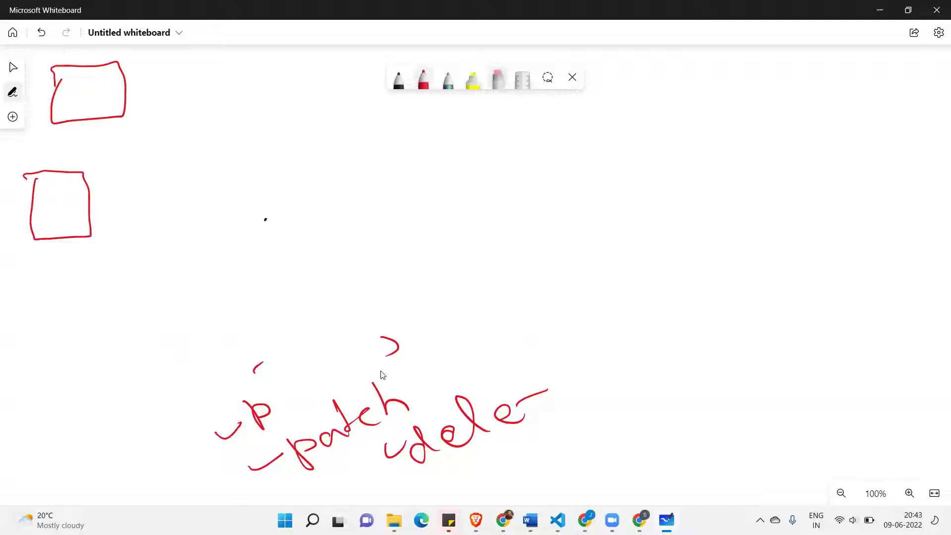
mouse_move(245, 159)
mouse_down()
mouse_move(295, 195)
mouse_move(319, 181)
mouse_move(385, 188)
mouse_move(408, 174)
mouse_move(520, 188)
mouse_move(599, 168)
mouse_move(630, 143)
mouse_move(658, 166)
mouse_move(687, 158)
mouse_up()
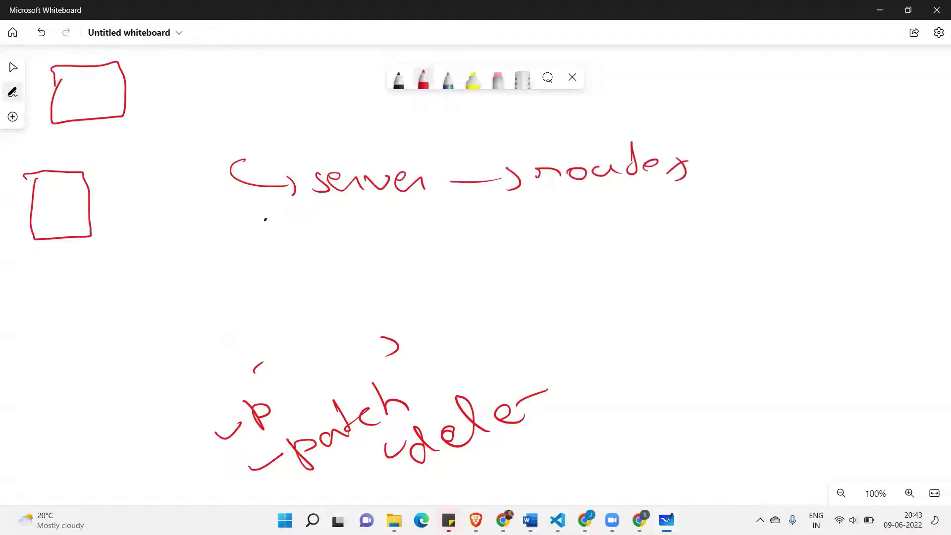
mouse_move(551, 110)
mouse_down()
mouse_move(530, 143)
mouse_move(567, 143)
mouse_move(568, 130)
mouse_up()
mouse_move(602, 115)
mouse_down()
mouse_move(594, 123)
mouse_move(611, 117)
mouse_up()
mouse_move(625, 121)
mouse_down()
mouse_move(633, 106)
mouse_move(622, 123)
mouse_up()
mouse_move(643, 88)
mouse_down()
mouse_move(646, 117)
mouse_move(661, 103)
mouse_up()
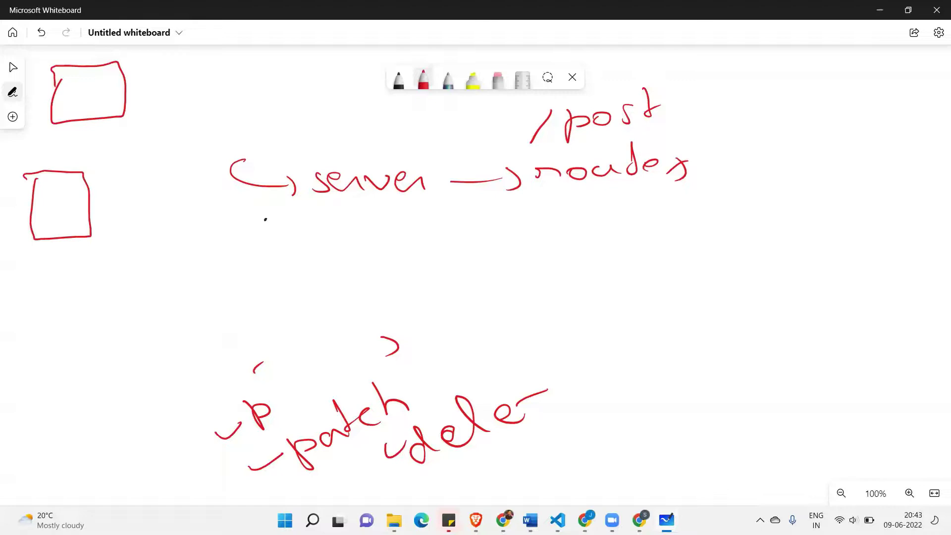
Add a red arrow after "router" and move the "/post" label above "server" by rewriting it there and erasing the first one
drag(667, 167, 711, 166)
drag(697, 159, 699, 178)
drag(555, 108, 525, 141)
drag(378, 115, 362, 150)
mouse_move(389, 119)
mouse_down()
mouse_move(390, 156)
mouse_move(401, 140)
mouse_up()
mouse_move(416, 127)
mouse_down()
mouse_move(409, 134)
mouse_move(416, 127)
mouse_up()
mouse_move(447, 127)
mouse_down()
mouse_move(432, 139)
mouse_move(459, 132)
mouse_up()
click(498, 79)
drag(529, 127, 589, 123)
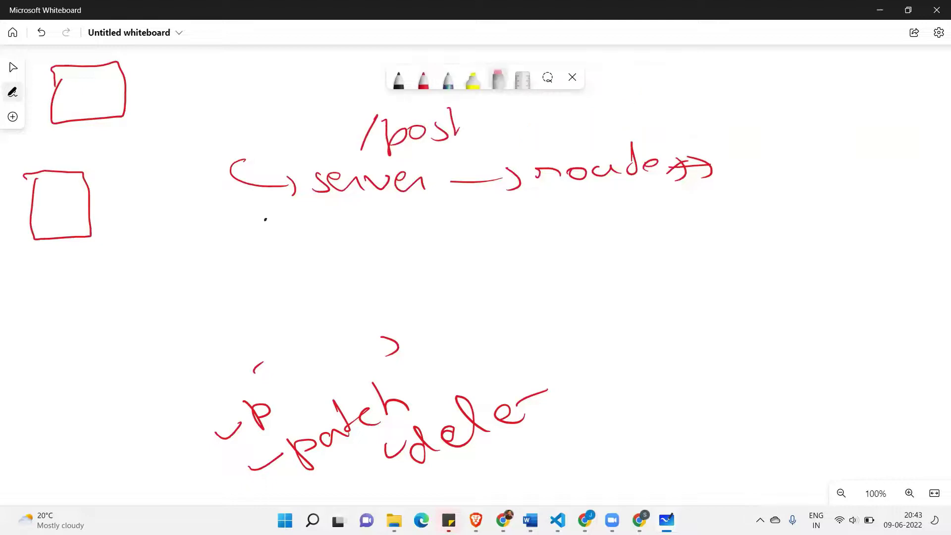
Draw a fan of six red arrows spreading from one point above "router" to the right and downward
click(422, 78)
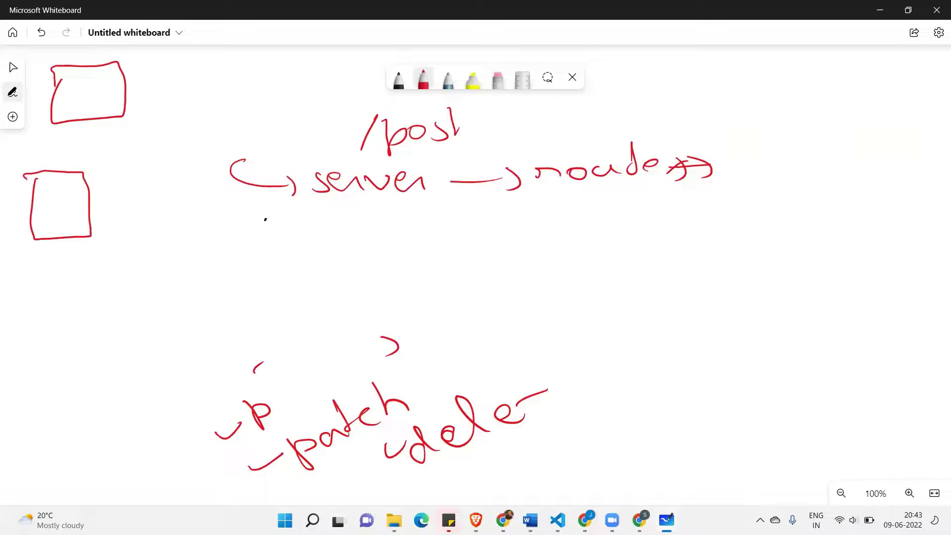
drag(643, 123, 767, 94)
mouse_move(751, 86)
mouse_down()
mouse_move(770, 98)
mouse_move(760, 105)
mouse_up()
mouse_move(641, 122)
mouse_down()
mouse_move(787, 144)
mouse_move(763, 154)
mouse_move(781, 198)
mouse_up()
mouse_move(770, 185)
mouse_down()
mouse_move(782, 198)
mouse_move(751, 200)
mouse_up()
drag(643, 124, 737, 226)
drag(723, 205, 713, 230)
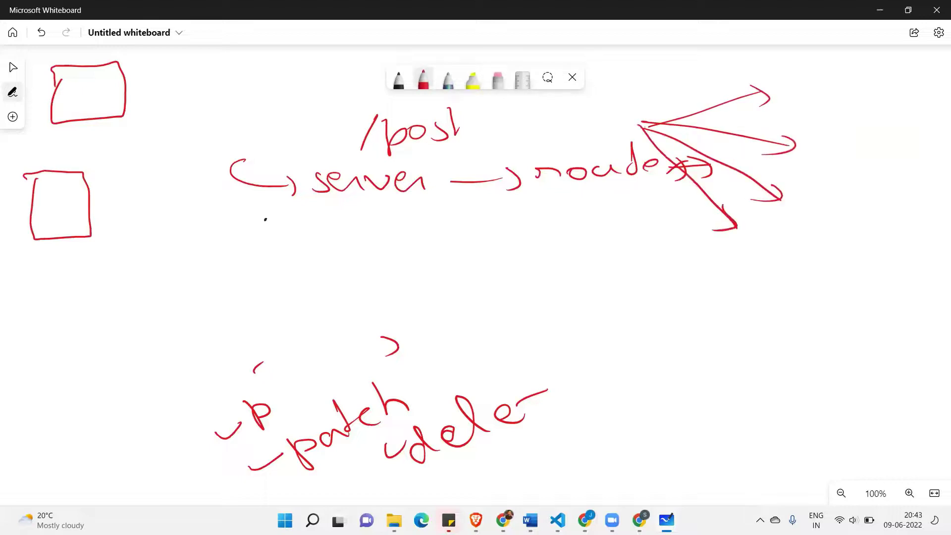
drag(643, 126, 666, 260)
drag(620, 239, 661, 267)
drag(662, 267, 674, 248)
drag(646, 130, 573, 263)
drag(573, 262, 600, 258)
Handwrite "controller" in red below the downward-pointing arrows
mouse_move(585, 305)
mouse_down()
mouse_move(587, 324)
mouse_move(600, 311)
mouse_move(658, 312)
mouse_up()
drag(662, 298, 662, 322)
drag(677, 293, 679, 321)
drag(693, 313, 725, 321)
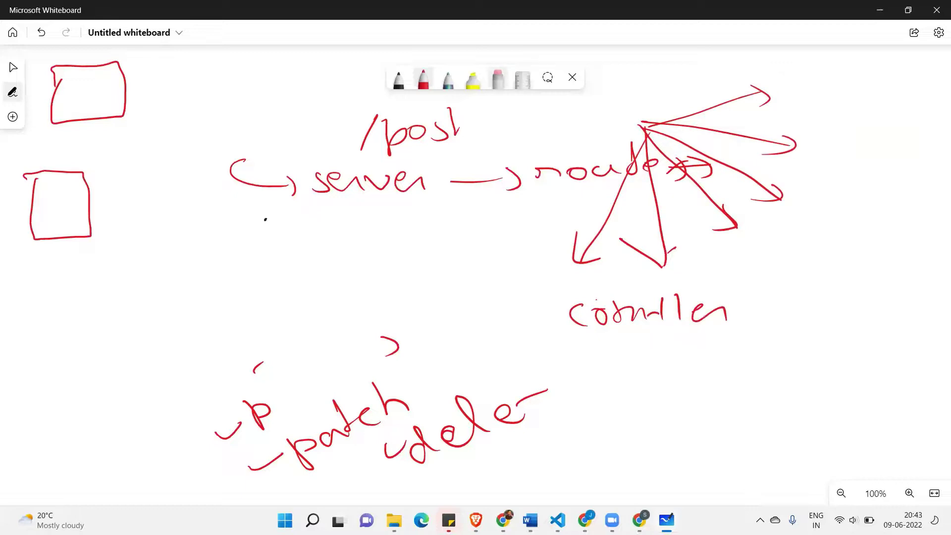
Erase the leftover red method words "patch", "delete" and the check marks below the server flow
click(498, 79)
drag(225, 431, 262, 413)
drag(258, 368, 389, 345)
drag(299, 455, 310, 448)
drag(357, 426, 391, 411)
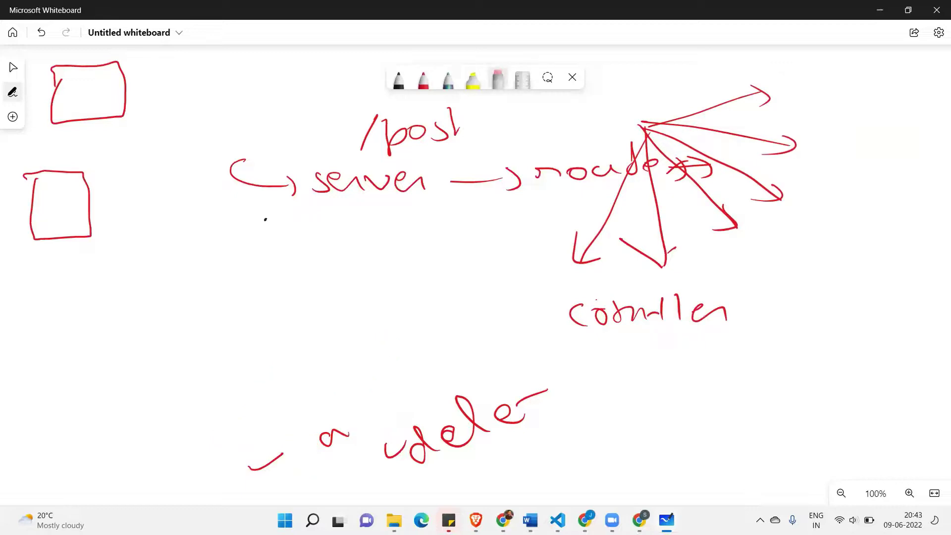
mouse_move(265, 460)
mouse_down()
mouse_move(425, 446)
mouse_move(532, 396)
mouse_up()
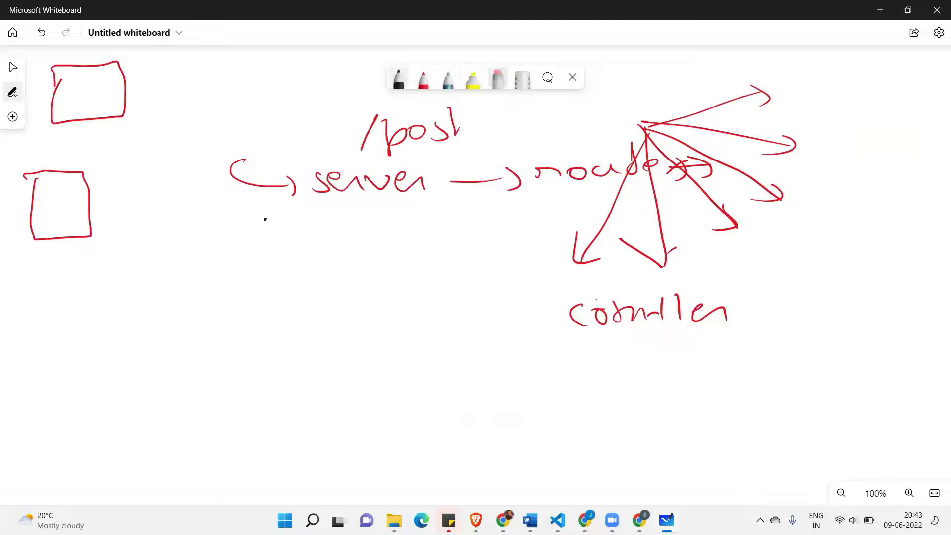
Handwrite "Lambda" in black inside an ellipse and draw a black arrow to it from "controller"
click(399, 79)
mouse_move(265, 378)
mouse_down()
mouse_move(297, 397)
mouse_move(376, 387)
mouse_move(373, 398)
mouse_move(415, 397)
mouse_move(240, 375)
mouse_move(454, 391)
mouse_move(269, 353)
mouse_up()
mouse_move(547, 325)
mouse_down()
mouse_move(558, 322)
mouse_move(433, 357)
mouse_move(454, 363)
mouse_up()
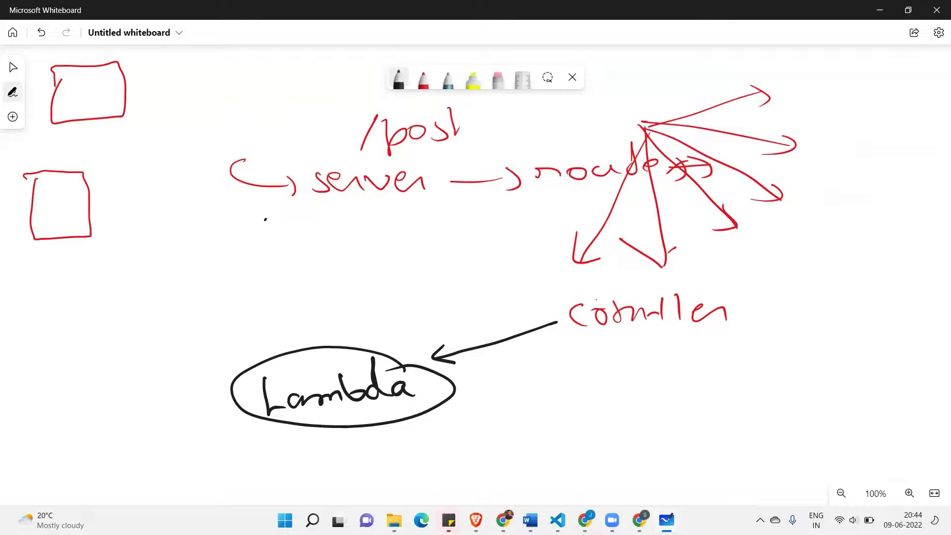
Strike out "server", "router" and "controller" in black and trace one line through all three
drag(298, 185, 413, 183)
drag(534, 170, 646, 170)
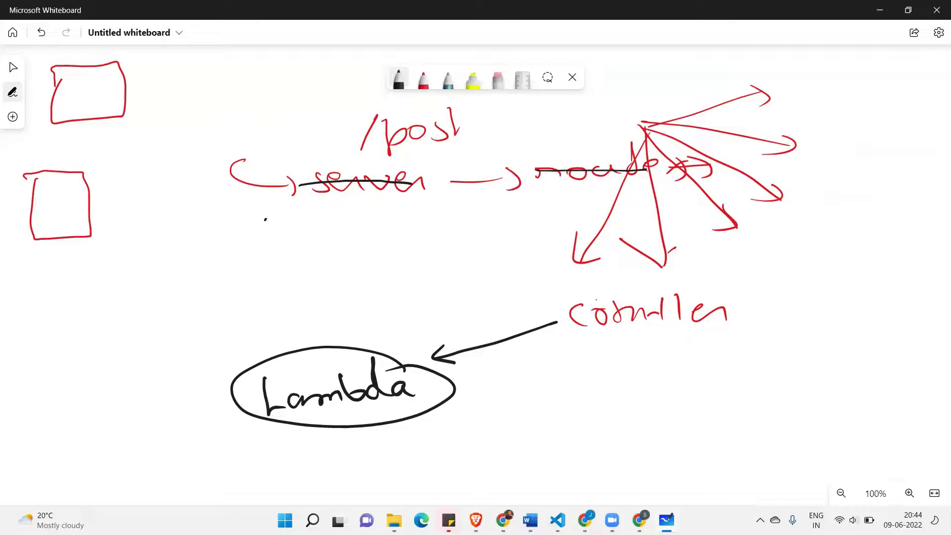
drag(570, 319, 740, 311)
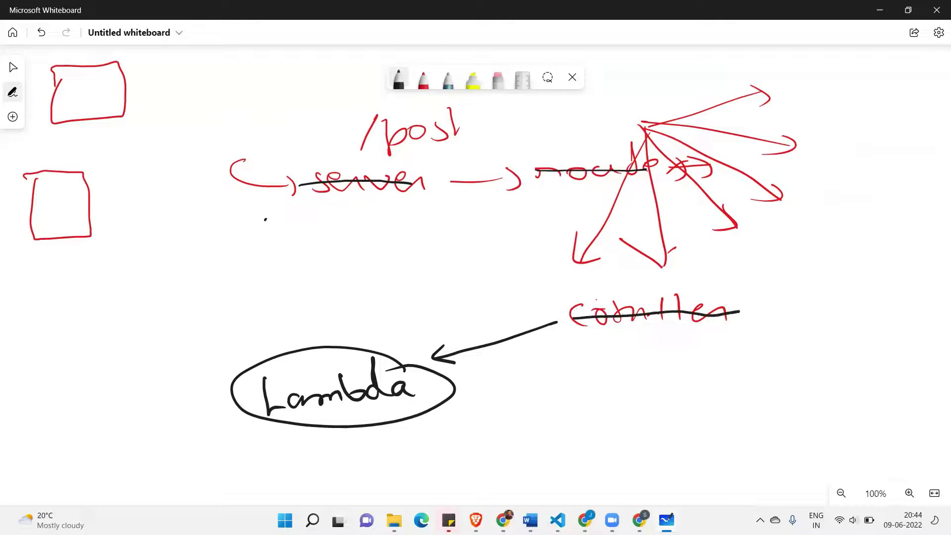
mouse_move(227, 159)
mouse_down()
mouse_move(288, 175)
mouse_move(575, 170)
mouse_move(649, 267)
mouse_move(650, 312)
mouse_up()
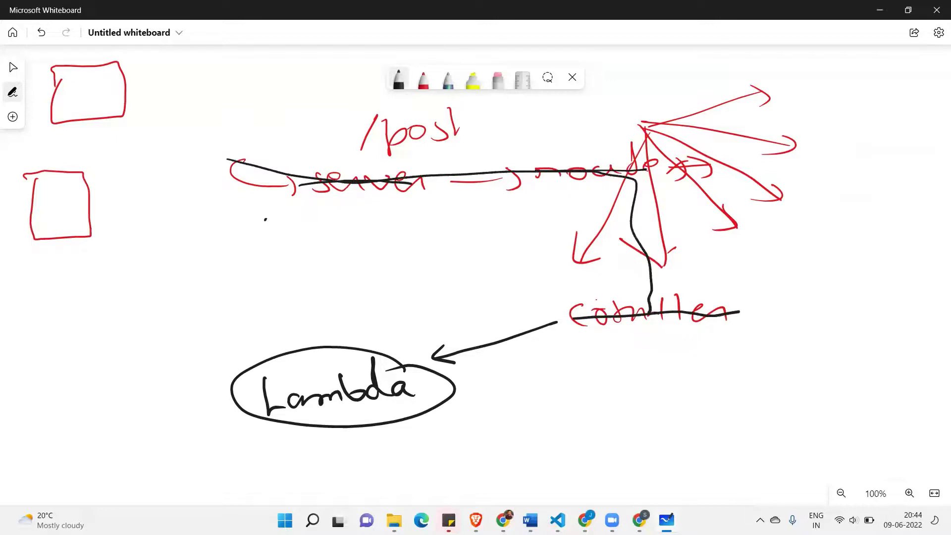
Add a black mark on the upper edge of the Lambda ellipse and a "D" with an arrow beside it
drag(307, 337, 321, 351)
mouse_move(203, 321)
mouse_down()
mouse_move(212, 350)
mouse_move(216, 327)
mouse_move(209, 349)
mouse_up()
drag(262, 331, 286, 340)
drag(260, 340, 288, 341)
Handwrite "product" in black above the Lambda ellipse
mouse_move(332, 285)
mouse_down()
mouse_move(330, 320)
mouse_move(335, 307)
mouse_move(360, 309)
mouse_move(371, 296)
mouse_up()
drag(374, 298, 391, 296)
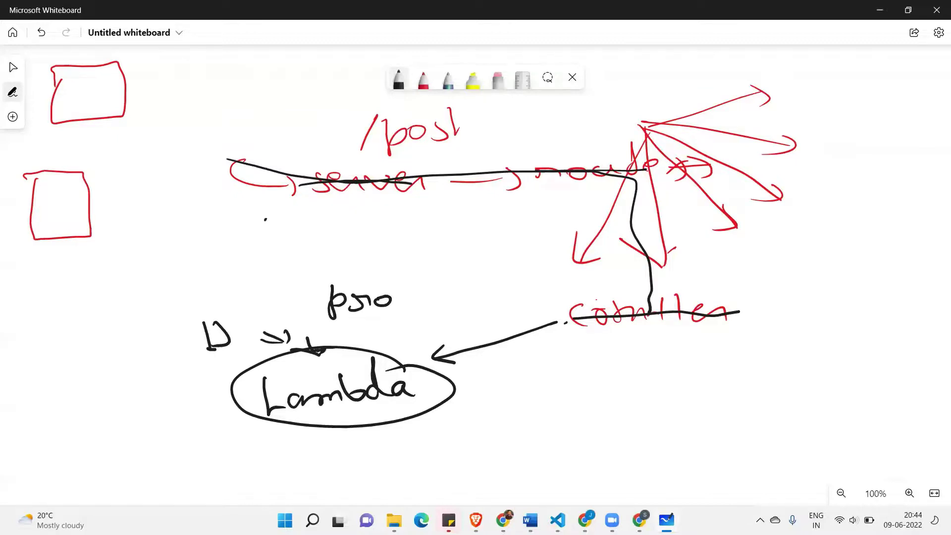
drag(404, 298, 421, 303)
drag(440, 298, 443, 308)
drag(456, 273, 448, 309)
Draw a black arrow from "product" down to the Lambda ellipse and another leading out of its left side
click(371, 322)
drag(371, 322, 363, 342)
mouse_move(356, 333)
mouse_down()
mouse_move(376, 343)
mouse_move(277, 356)
mouse_move(235, 389)
mouse_move(239, 402)
mouse_move(171, 416)
mouse_up()
drag(178, 399, 190, 420)
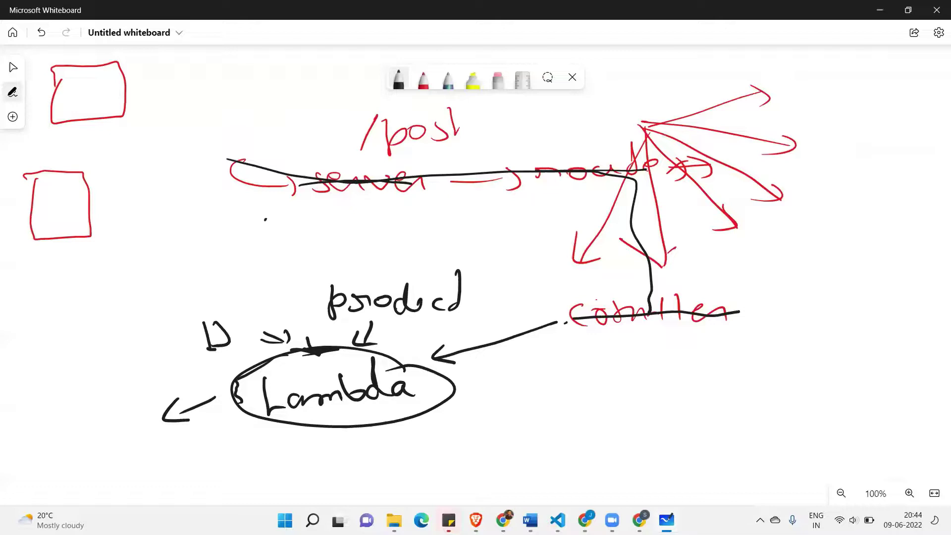
Thicken the arrow below "product" and retrace the black line through "server" and "router"
mouse_move(373, 321)
mouse_down()
mouse_move(369, 342)
mouse_move(385, 344)
mouse_up()
drag(377, 324, 358, 343)
drag(231, 157, 366, 182)
drag(508, 178, 635, 172)
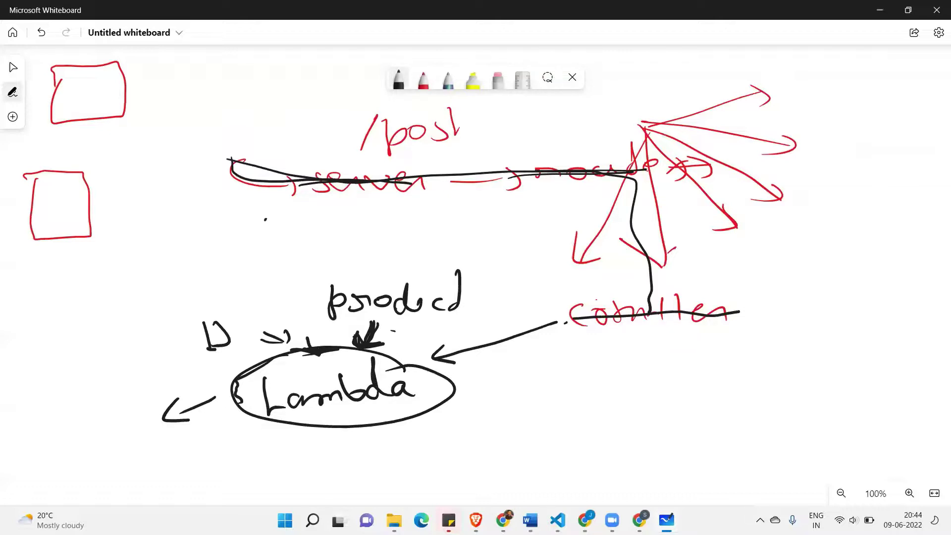
Handwrite "API Gateway" in black between the server flow and "product"
mouse_move(117, 293)
mouse_down()
mouse_move(119, 262)
mouse_move(165, 285)
mouse_up()
drag(158, 258, 203, 280)
mouse_move(278, 226)
mouse_down()
mouse_move(272, 258)
mouse_move(288, 249)
mouse_up()
mouse_move(313, 240)
mouse_down()
mouse_move(304, 250)
mouse_move(332, 247)
mouse_up()
mouse_move(331, 213)
mouse_down()
mouse_move(337, 246)
mouse_move(361, 246)
mouse_move(407, 218)
mouse_up()
mouse_move(430, 221)
mouse_down()
mouse_move(424, 237)
mouse_move(434, 242)
mouse_up()
mouse_move(439, 220)
mouse_down()
mouse_move(462, 218)
mouse_move(458, 245)
mouse_up()
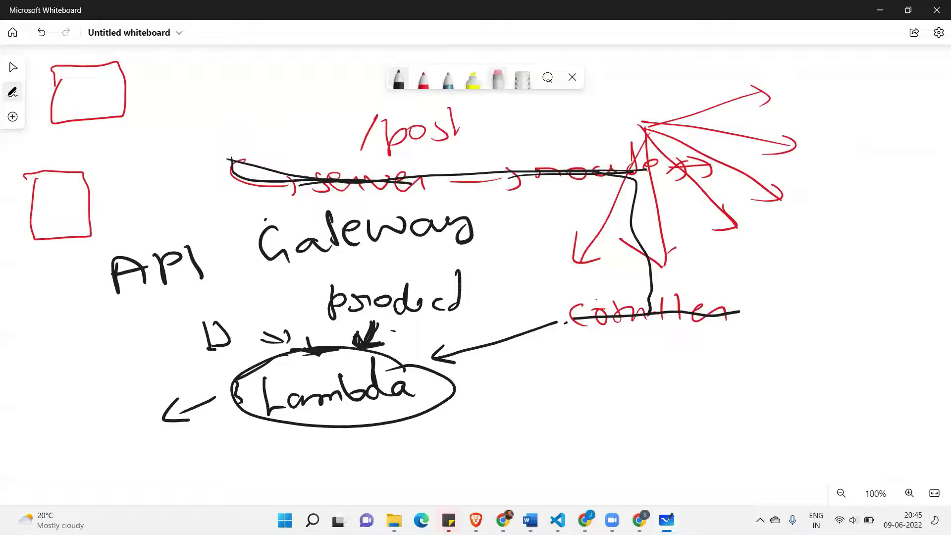
Erase the server, router and controller flow with its "/post" label, arrows and black strike lines
click(498, 79)
drag(247, 179, 424, 182)
mouse_move(367, 133)
mouse_down()
mouse_move(405, 131)
mouse_move(539, 171)
mouse_move(658, 149)
mouse_move(718, 106)
mouse_move(788, 147)
mouse_up()
mouse_move(732, 213)
mouse_down()
mouse_move(589, 255)
mouse_move(772, 193)
mouse_up()
drag(619, 312, 442, 355)
drag(727, 312, 648, 314)
Draw a red arrow down to "API Gateway" with an underlined "req" label and a curved red arrow from "Gateway" round to Lambda
click(423, 79)
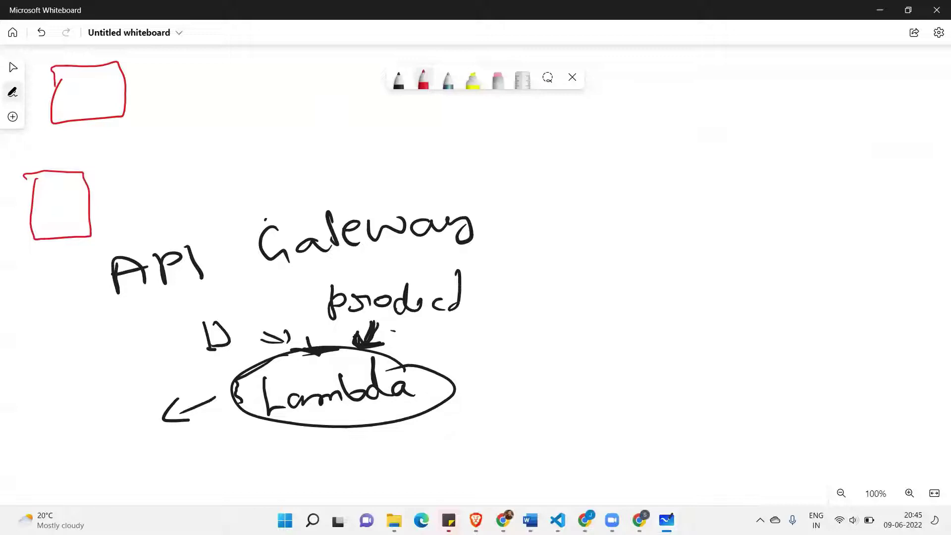
drag(230, 110, 246, 187)
mouse_move(222, 172)
mouse_down()
mouse_move(246, 187)
mouse_move(268, 174)
mouse_up()
click(304, 112)
mouse_move(272, 105)
mouse_down()
mouse_move(293, 114)
mouse_move(334, 102)
mouse_move(339, 127)
mouse_up()
mouse_move(515, 225)
mouse_down()
mouse_move(746, 350)
mouse_move(491, 389)
mouse_move(506, 406)
mouse_up()
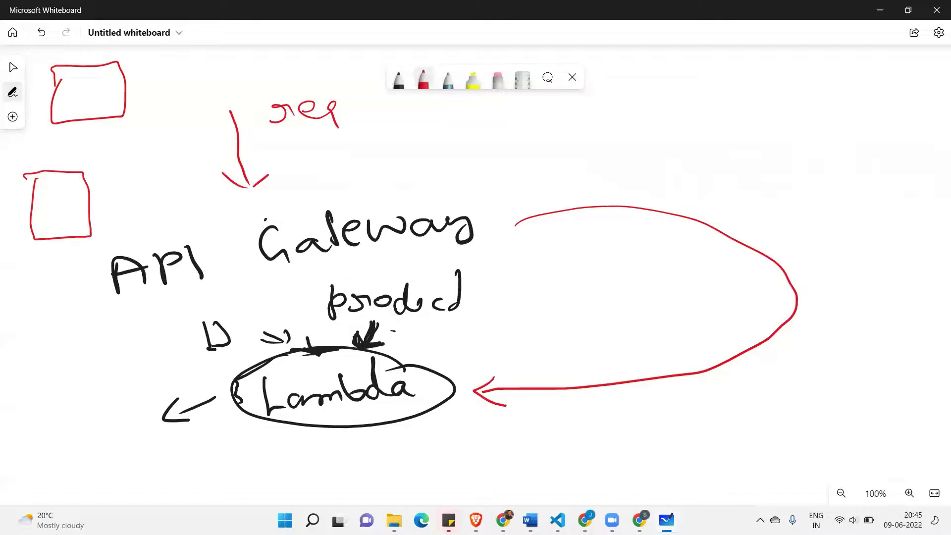
drag(280, 141, 364, 125)
Handwrite "resources" in red above the start of the curved arrow
mouse_move(577, 130)
mouse_down()
mouse_move(571, 140)
mouse_move(609, 127)
mouse_up()
mouse_move(617, 131)
mouse_down()
mouse_move(628, 124)
mouse_move(625, 137)
mouse_up()
mouse_move(653, 123)
mouse_down()
mouse_move(640, 140)
mouse_move(669, 124)
mouse_move(772, 121)
mouse_move(765, 134)
mouse_up()
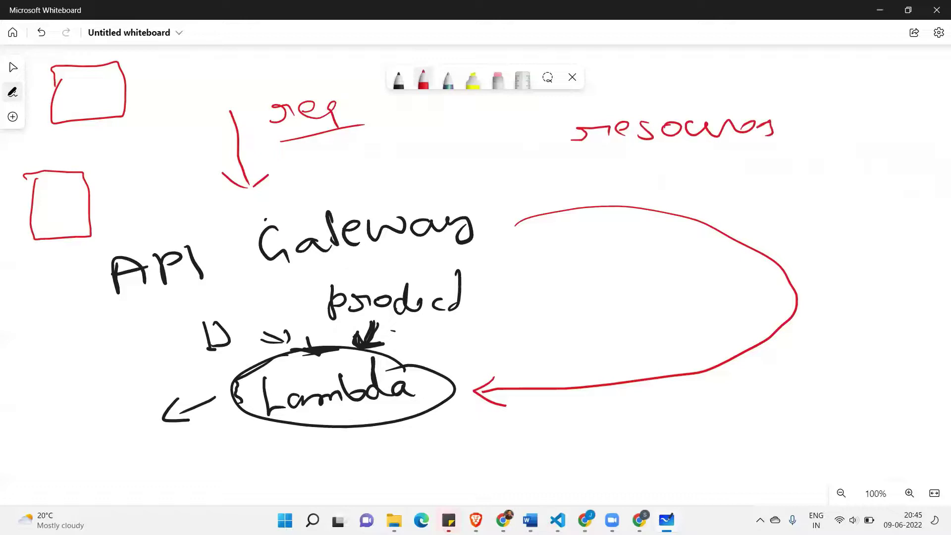
Handwrite "post / Get" in red below "resources" and underline both methods
mouse_move(702, 157)
mouse_down()
mouse_move(706, 188)
mouse_move(711, 171)
mouse_move(746, 166)
mouse_move(737, 159)
mouse_up()
drag(769, 156, 759, 172)
drag(787, 143, 777, 166)
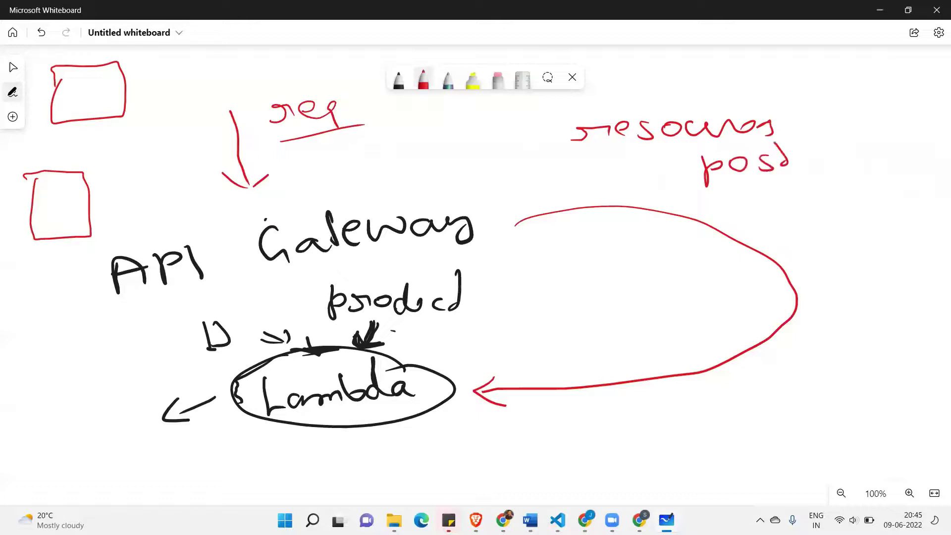
drag(811, 135, 802, 184)
drag(844, 143, 847, 164)
drag(857, 158, 873, 165)
drag(888, 130, 891, 166)
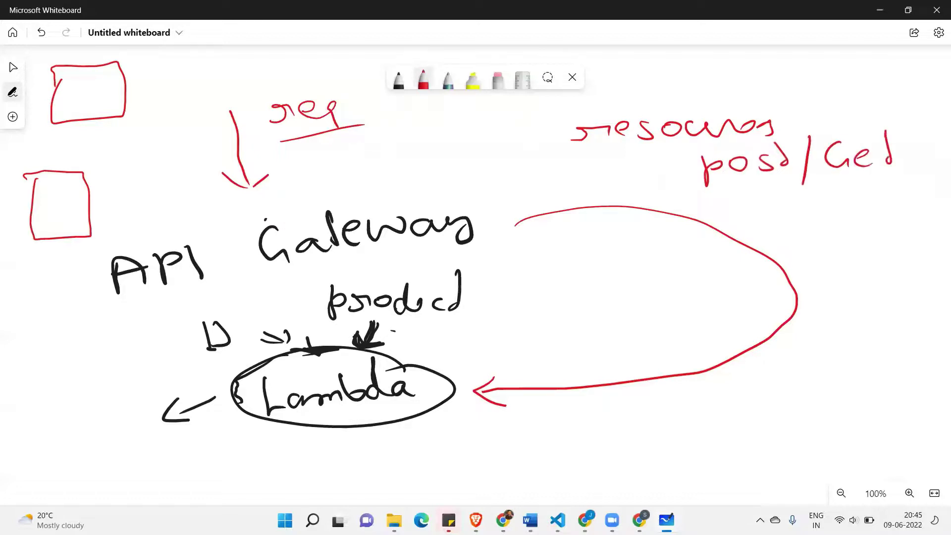
drag(690, 177, 907, 168)
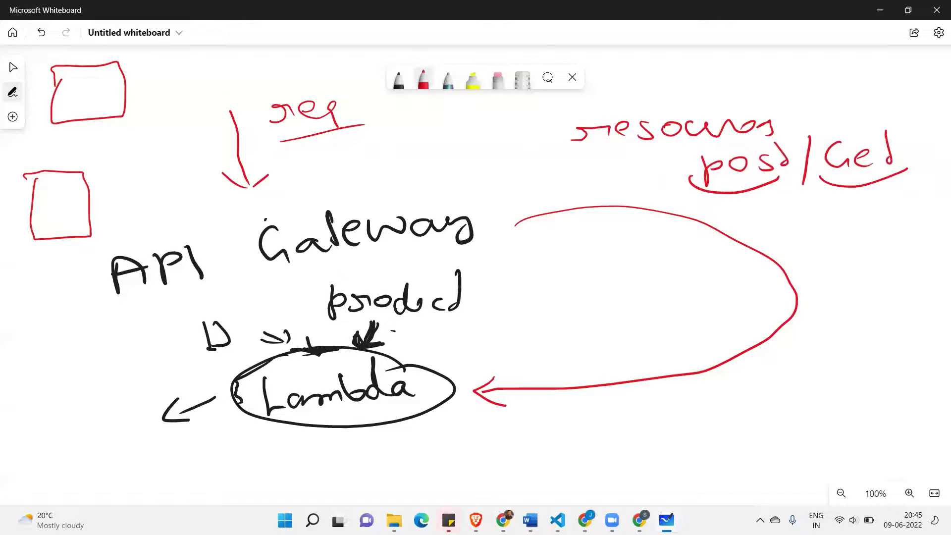
Add a small red arrow in front of "resources" and underline the Lambda ellipse in red
drag(531, 138, 555, 133)
drag(548, 126, 551, 144)
drag(313, 433, 441, 411)
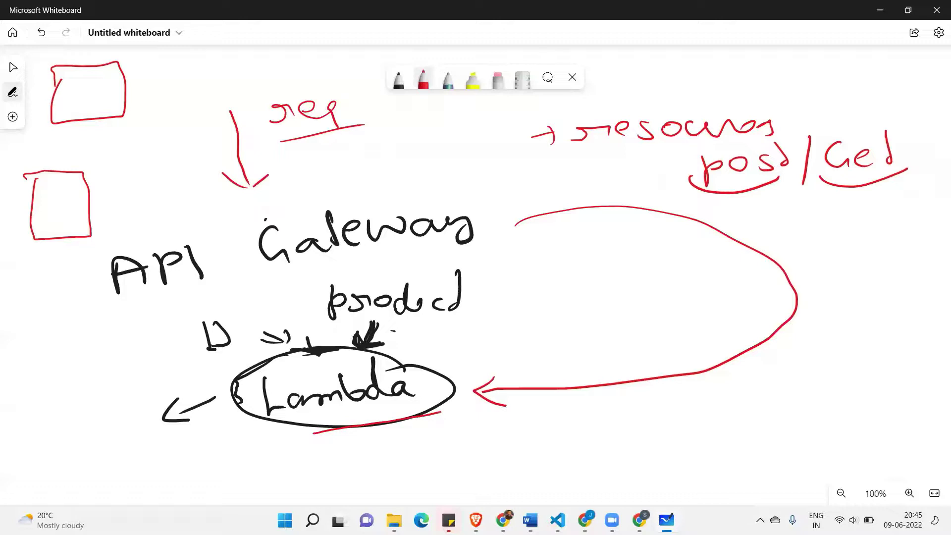
Add an arrowhead near the start of the curved arrow and handwrite "vali" below it in red
mouse_move(573, 200)
mouse_down()
mouse_move(602, 210)
mouse_move(584, 216)
mouse_up()
drag(575, 224, 622, 234)
mouse_move(622, 233)
mouse_down()
mouse_move(638, 226)
mouse_move(649, 237)
mouse_up()
drag(650, 221, 652, 227)
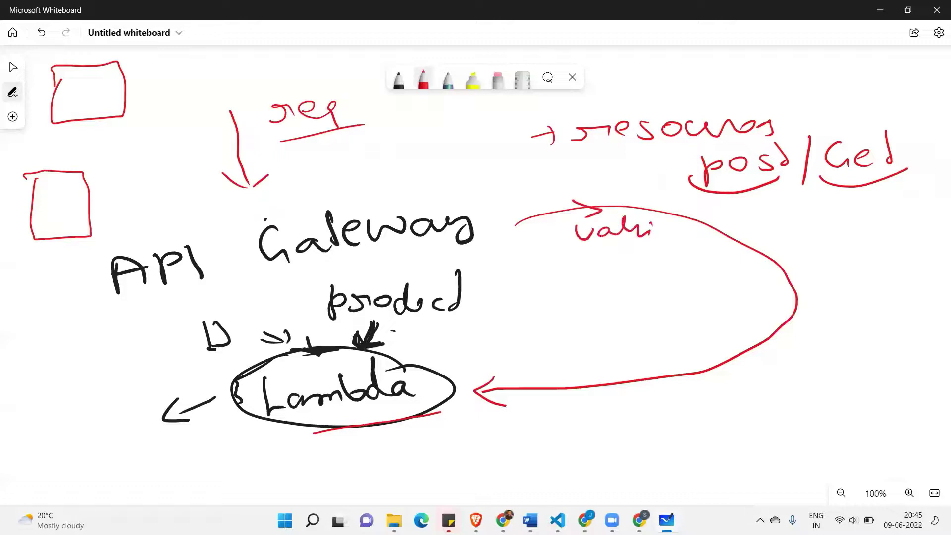
Handwrite "mapping" in red across the bend of the curved arrow and underline it twice
drag(693, 280, 746, 278)
mouse_move(750, 253)
mouse_down()
mouse_move(746, 288)
mouse_move(765, 277)
mouse_up()
mouse_move(776, 251)
mouse_down()
mouse_move(765, 289)
mouse_move(792, 278)
mouse_up()
drag(799, 270, 830, 282)
drag(655, 292, 825, 293)
drag(719, 304, 806, 302)
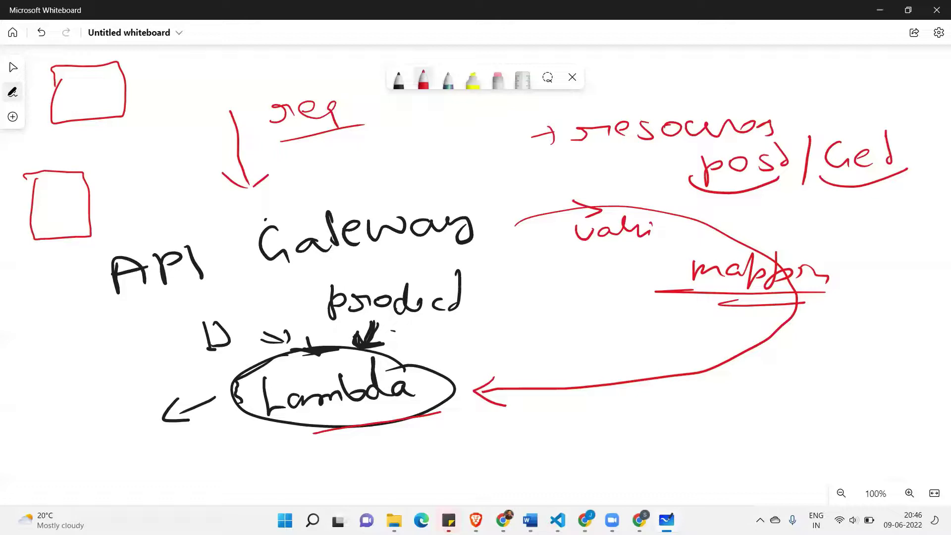
Tick "vali" and "mapping" in red and emphasize the curved arrow's end at Lambda with extra strokes
drag(483, 385, 508, 405)
drag(553, 236, 562, 242)
drag(650, 264, 656, 275)
mouse_move(426, 383)
mouse_down()
mouse_move(481, 365)
mouse_move(490, 379)
mouse_up()
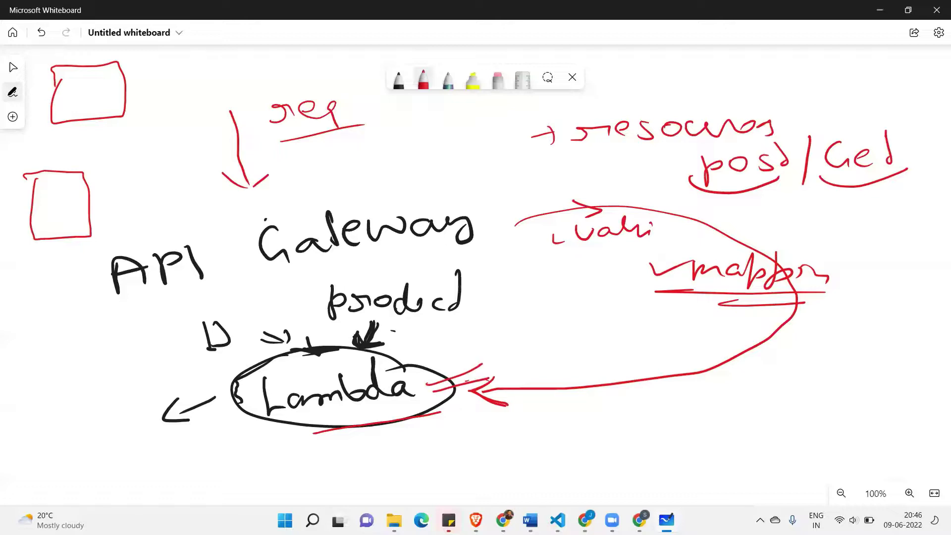
Outline "API Gateway" in red and mark "resources", "post", "Get", "vali", "mapping" and the Lambda arrowhead with extra ticks and underlines
mouse_move(67, 317)
mouse_down()
mouse_move(478, 270)
mouse_move(504, 189)
mouse_move(322, 190)
mouse_move(148, 223)
mouse_move(71, 299)
mouse_move(68, 318)
mouse_up()
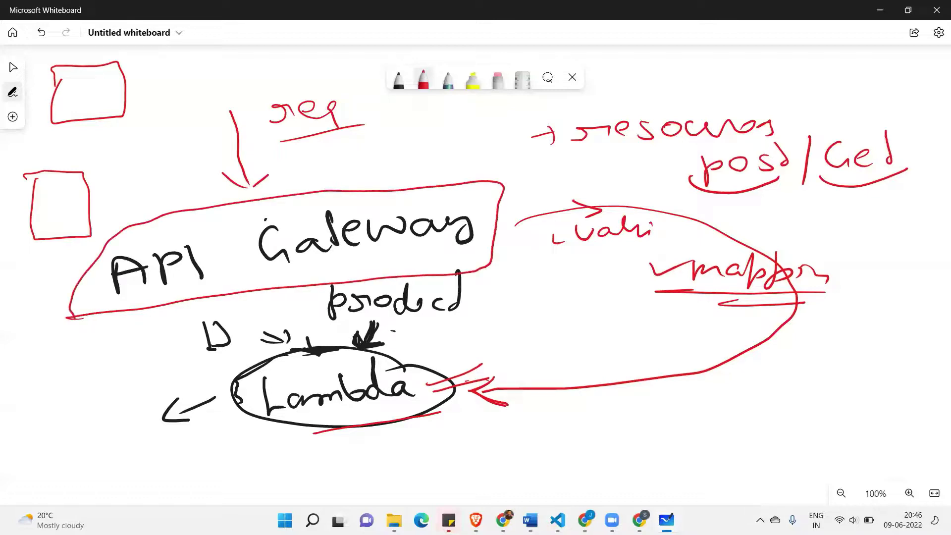
drag(567, 114, 611, 101)
drag(840, 129, 874, 120)
drag(552, 258, 633, 256)
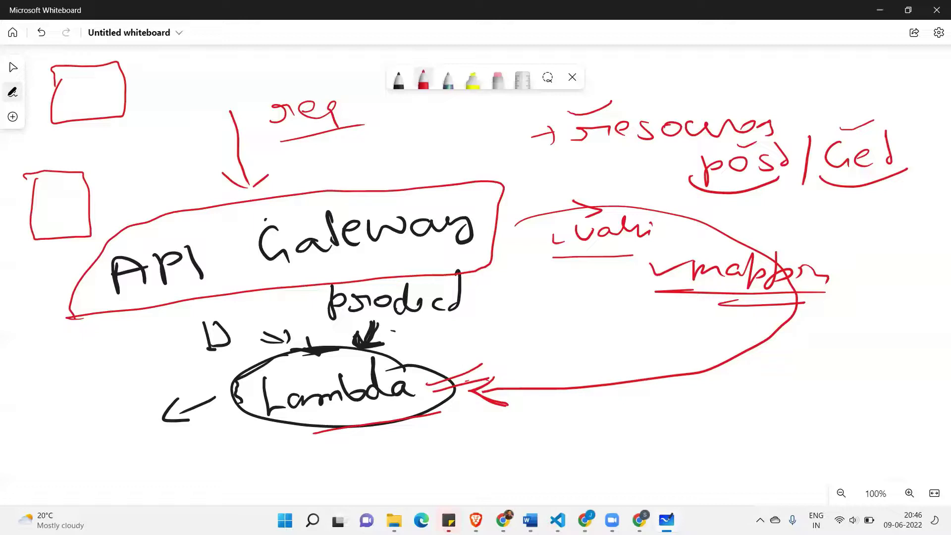
drag(652, 299, 776, 299)
drag(495, 378, 510, 407)
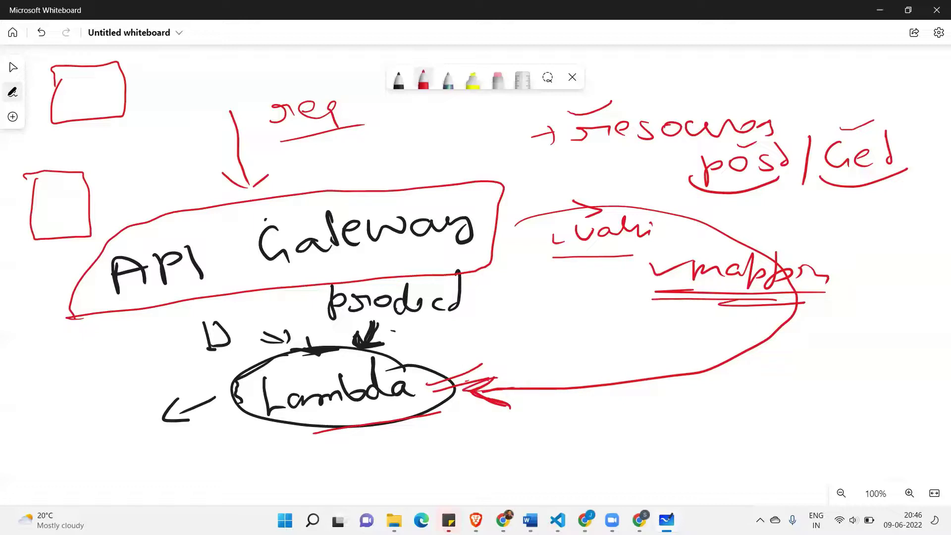
Draw red arrows out of and into the API Gateway outline, with an underlined "P" above the upward one, and finish drawing
mouse_move(434, 148)
mouse_down()
mouse_move(442, 188)
mouse_move(419, 162)
mouse_move(460, 142)
mouse_up()
mouse_move(416, 110)
mouse_down()
mouse_move(427, 122)
mouse_move(462, 119)
mouse_up()
drag(412, 135, 464, 127)
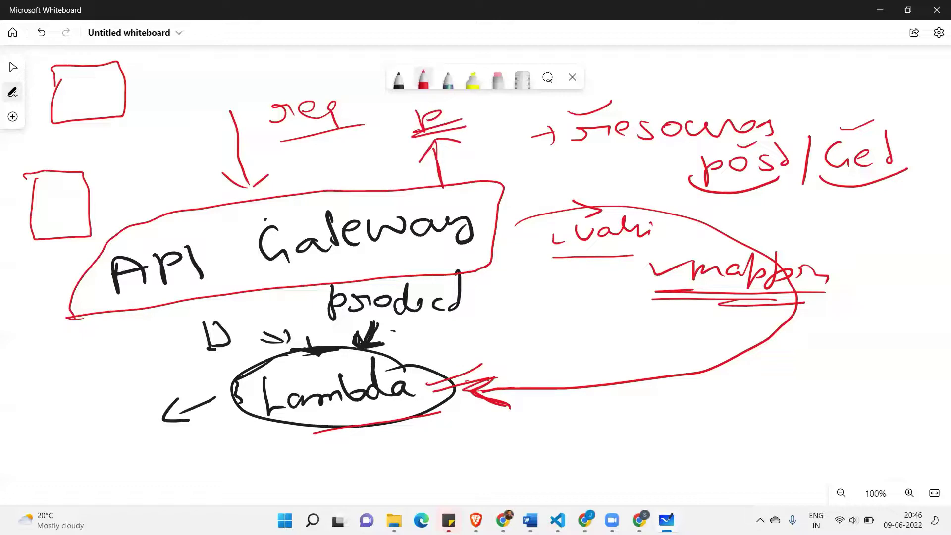
drag(386, 128, 410, 181)
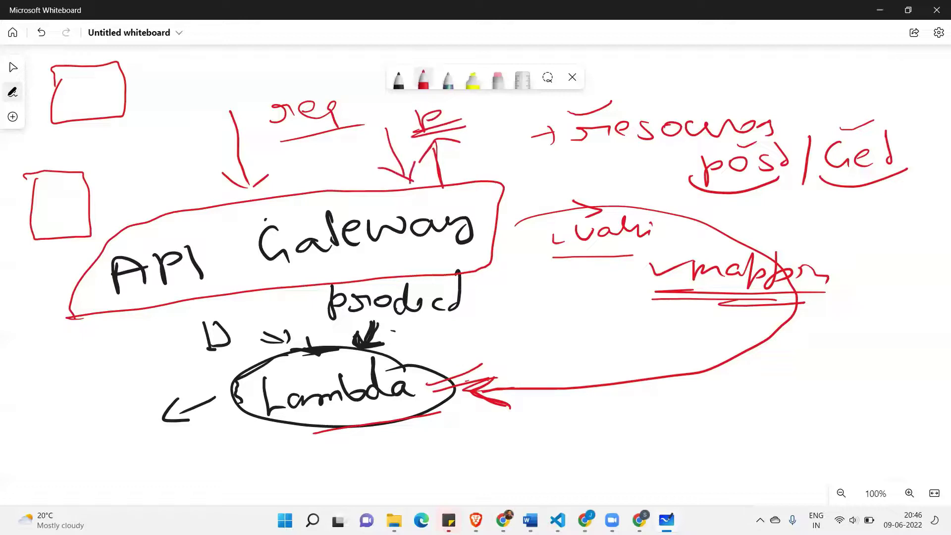
mouse_move(38, 302)
mouse_down()
mouse_move(64, 294)
mouse_move(60, 310)
mouse_up()
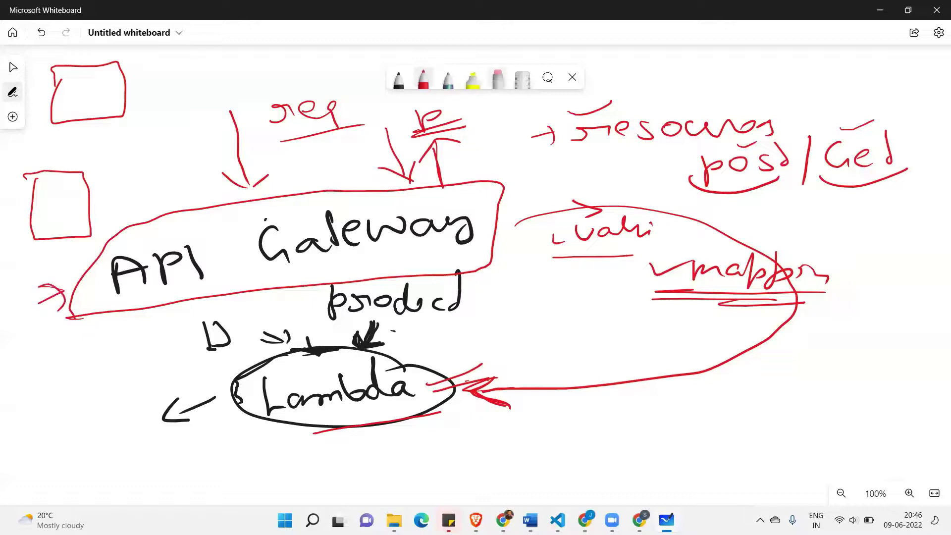
click(498, 79)
click(573, 76)
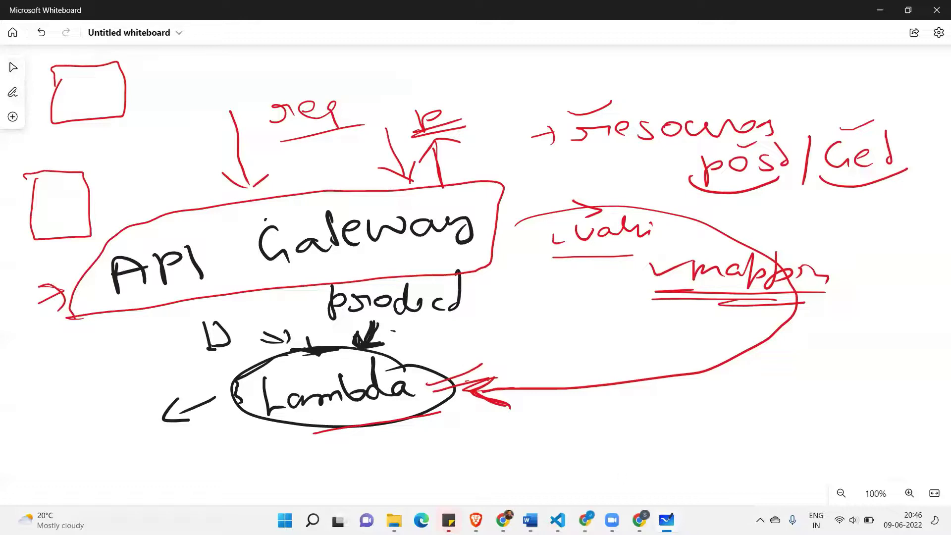
Switch to the AWS sign-in page in Chrome and sign in as the prefilled IAM user
click(585, 520)
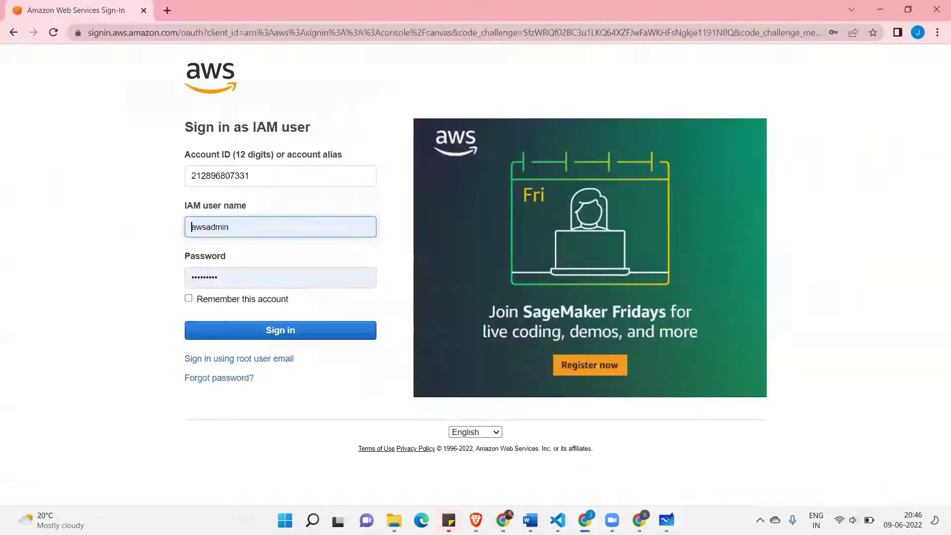
click(280, 330)
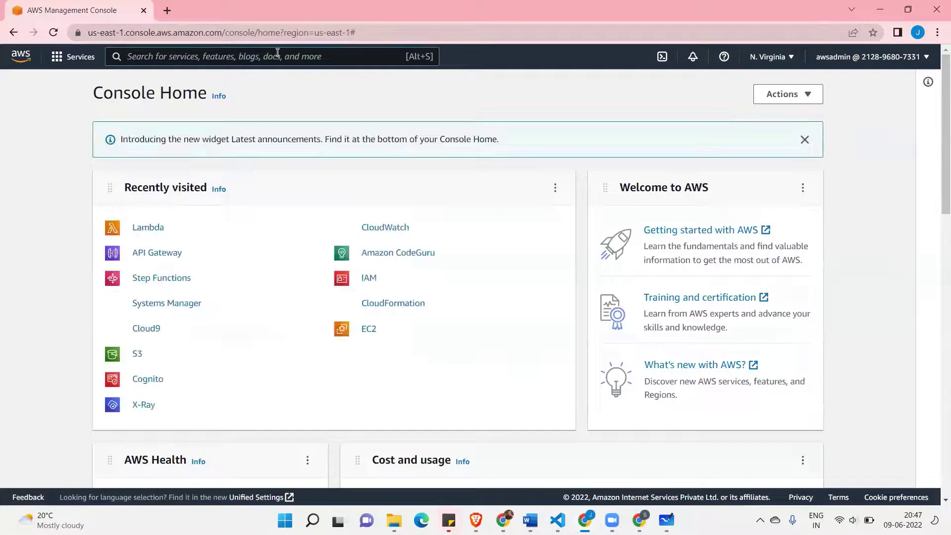
Search the AWS console for "api gate" and open the API Gateway service
click(278, 56)
text(api)
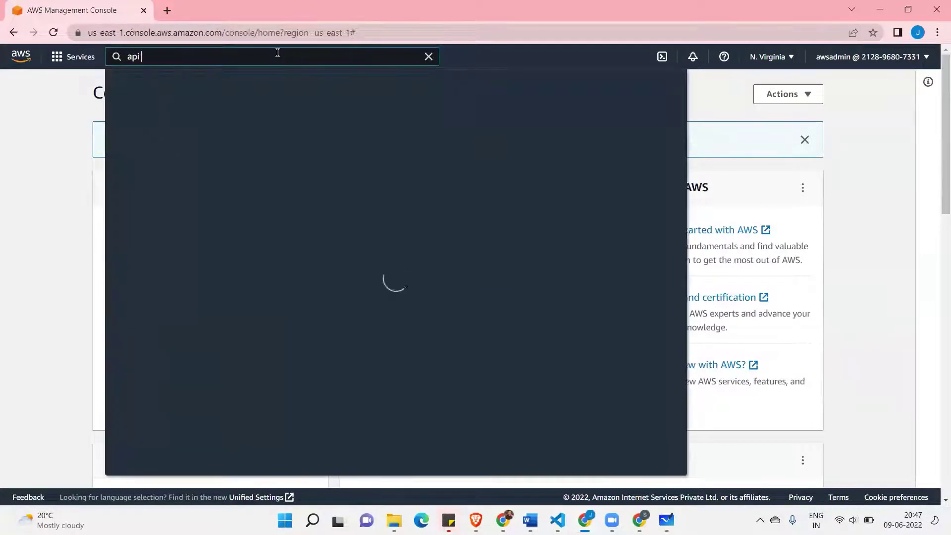
text( gate)
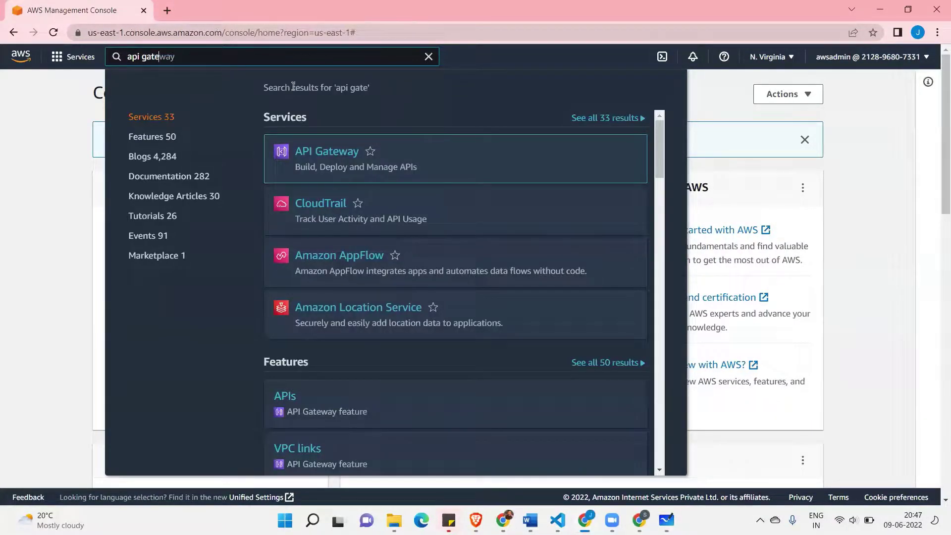
click(316, 149)
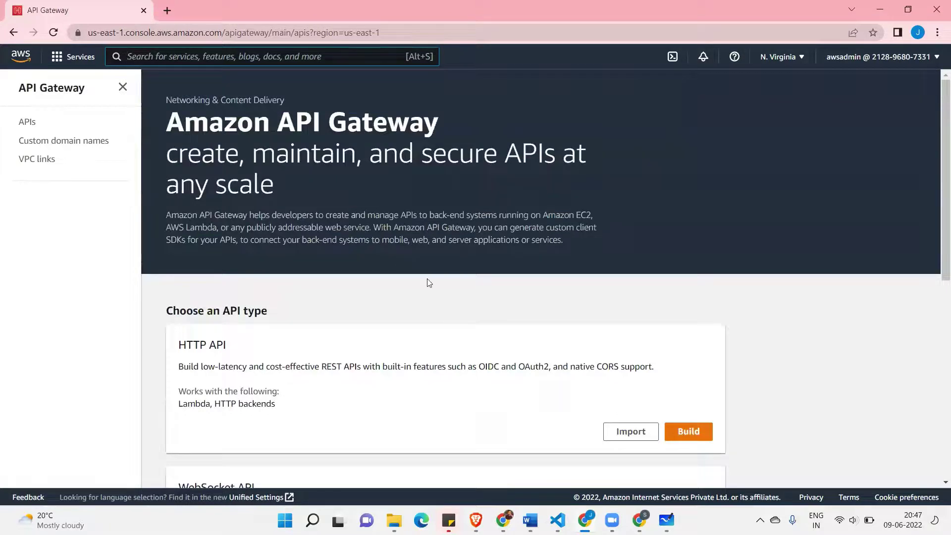
Review the HTTP, WebSocket and REST API types and start building a public REST API
scroll(430, 285, down, 1)
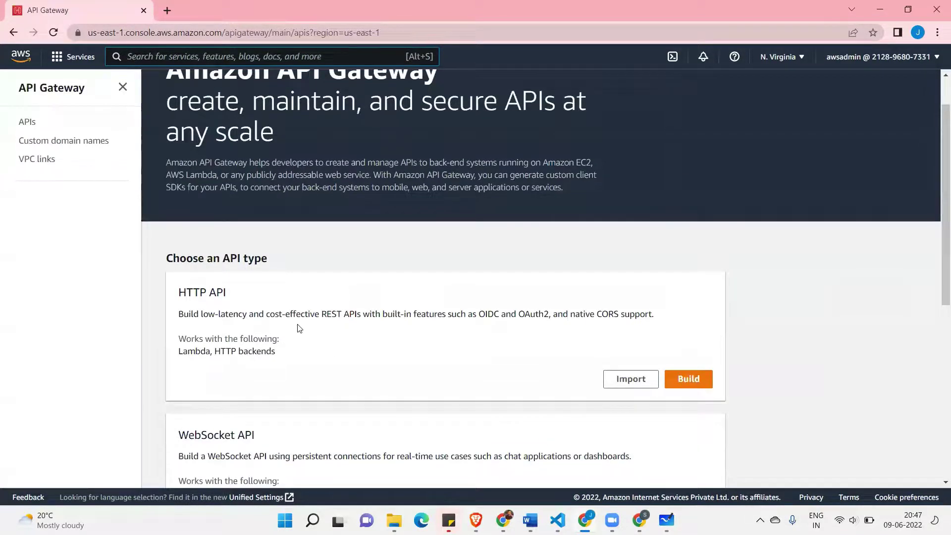
scroll(299, 328, down, 2)
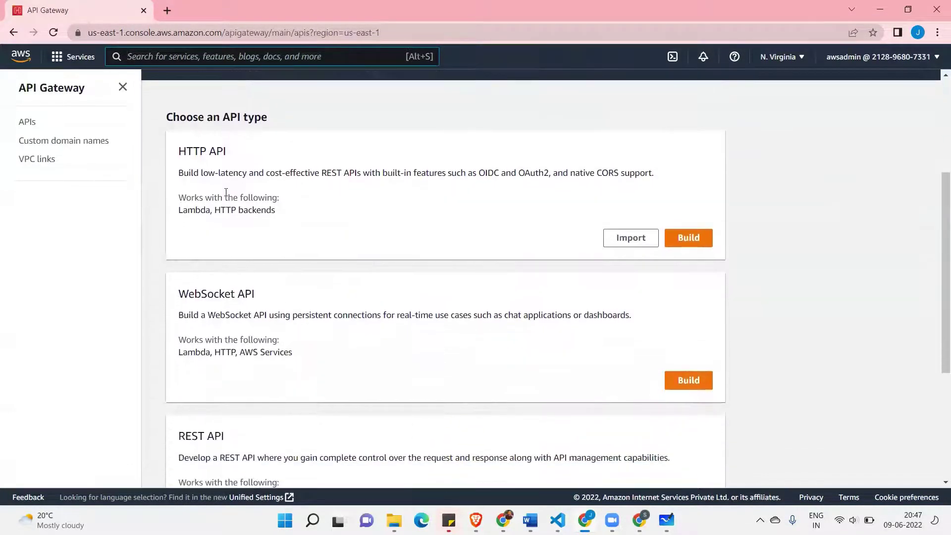
drag(227, 150, 179, 151)
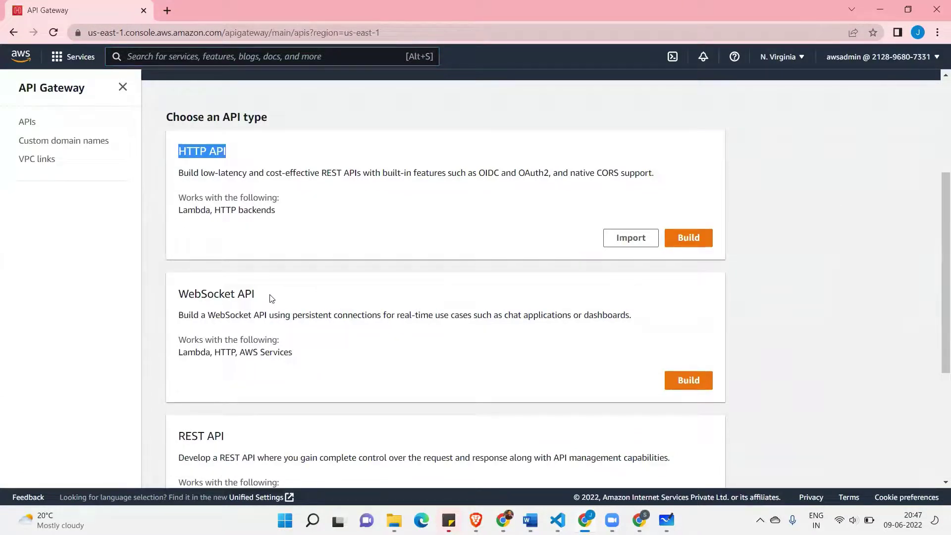
drag(255, 294, 175, 296)
scroll(198, 302, down, 2)
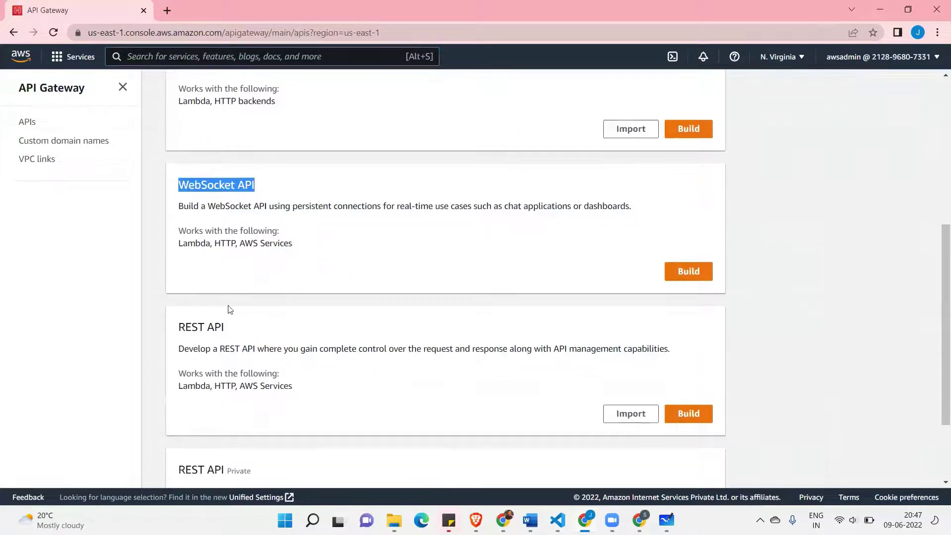
drag(226, 328, 182, 329)
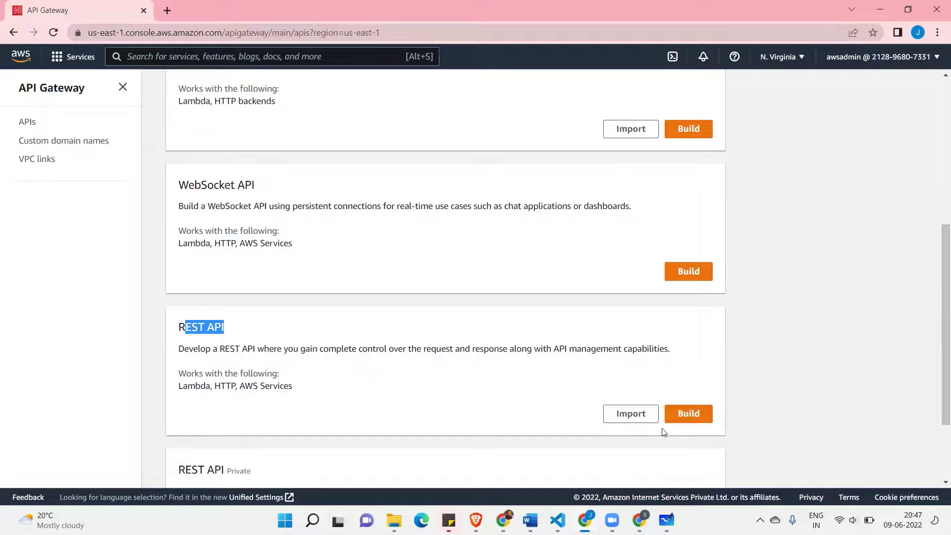
click(685, 414)
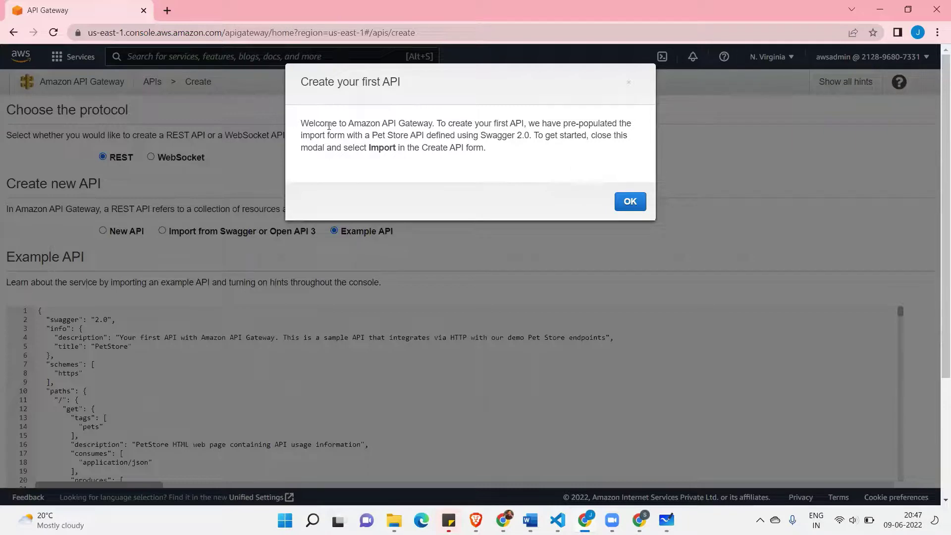
Read the welcome message about creating a first API and dismiss it
drag(328, 126, 532, 122)
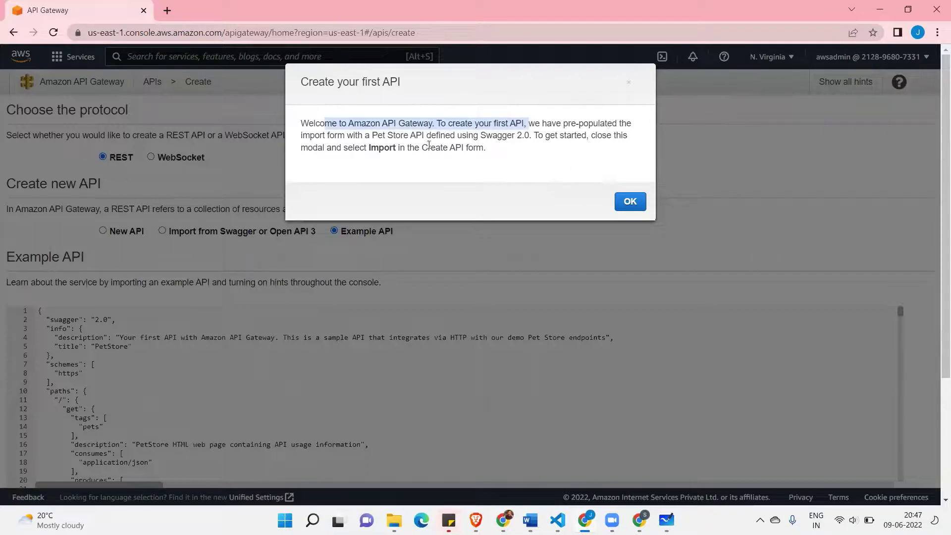
drag(335, 137, 575, 135)
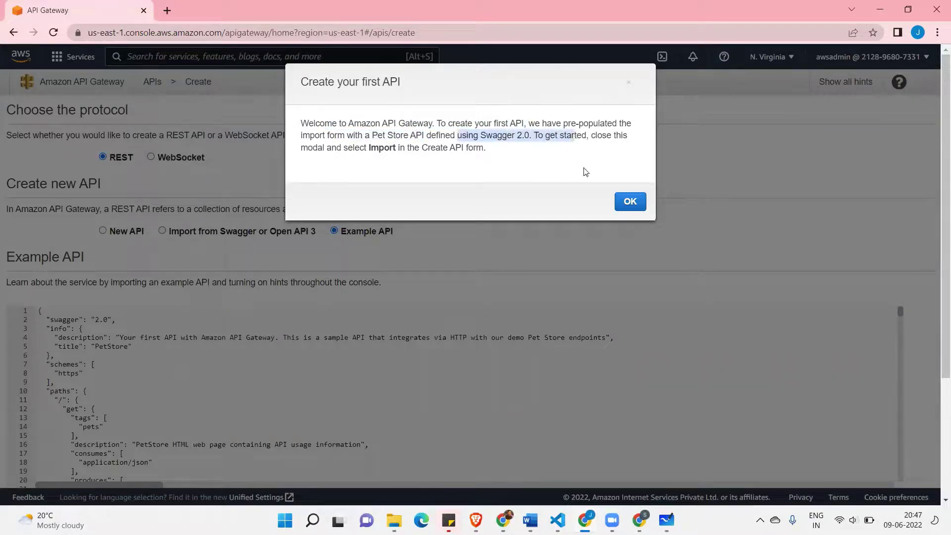
click(630, 203)
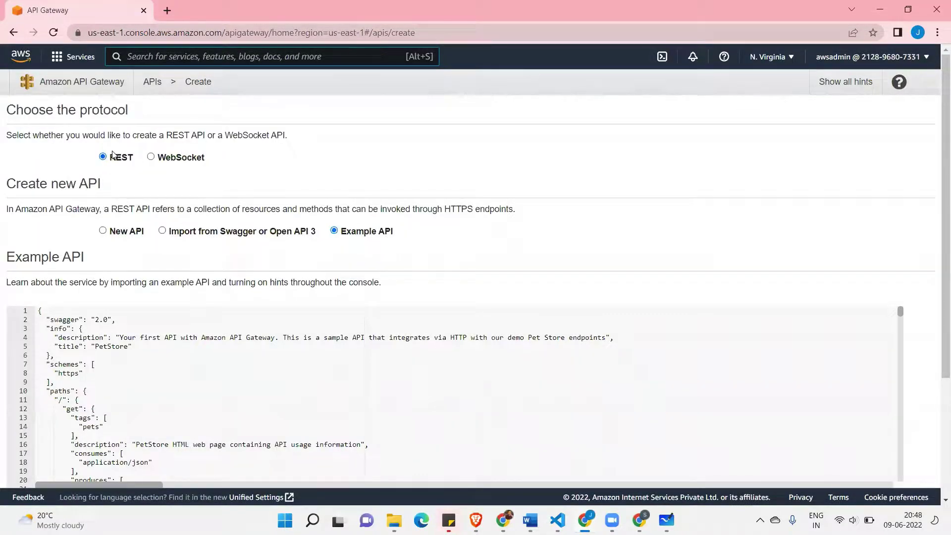
Create a new REST API named "product" with the Regional endpoint type and no description
scroll(89, 212, down, 1)
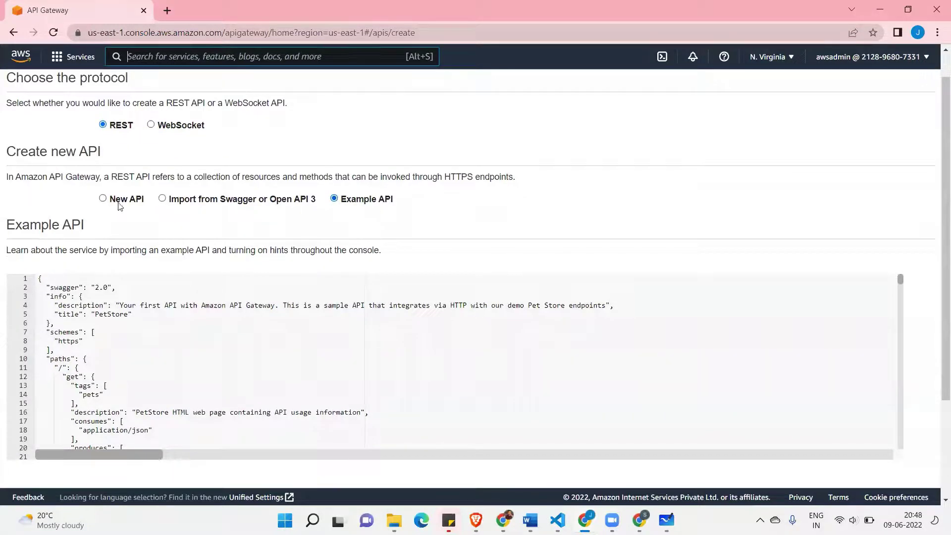
click(104, 200)
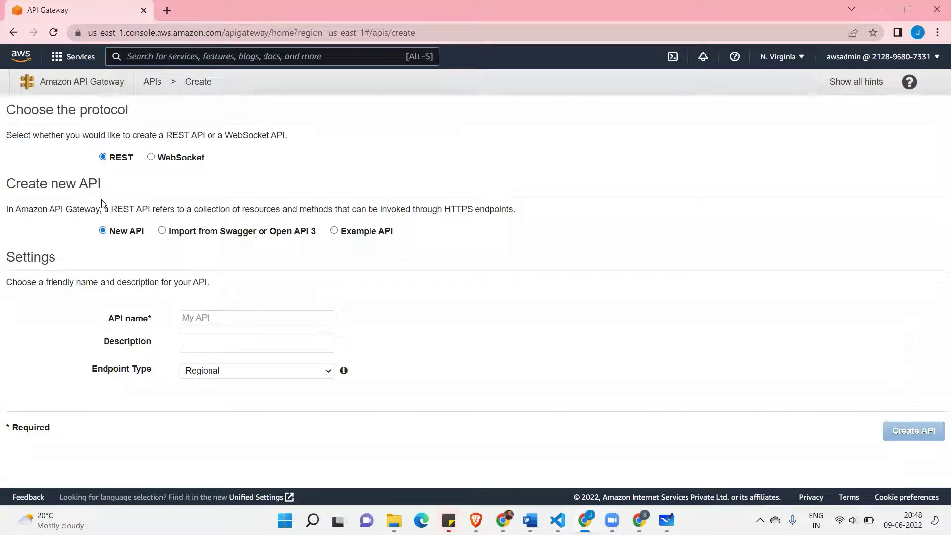
click(210, 318)
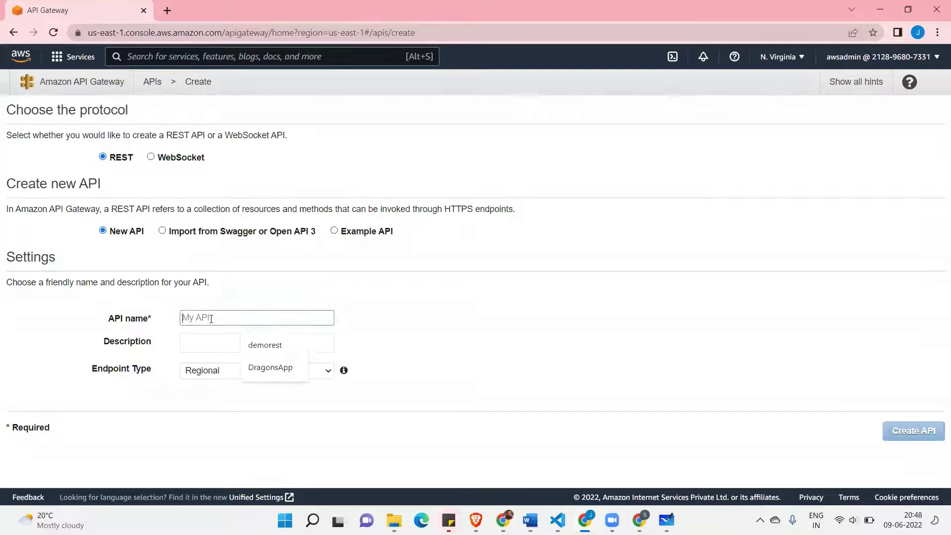
text(p)
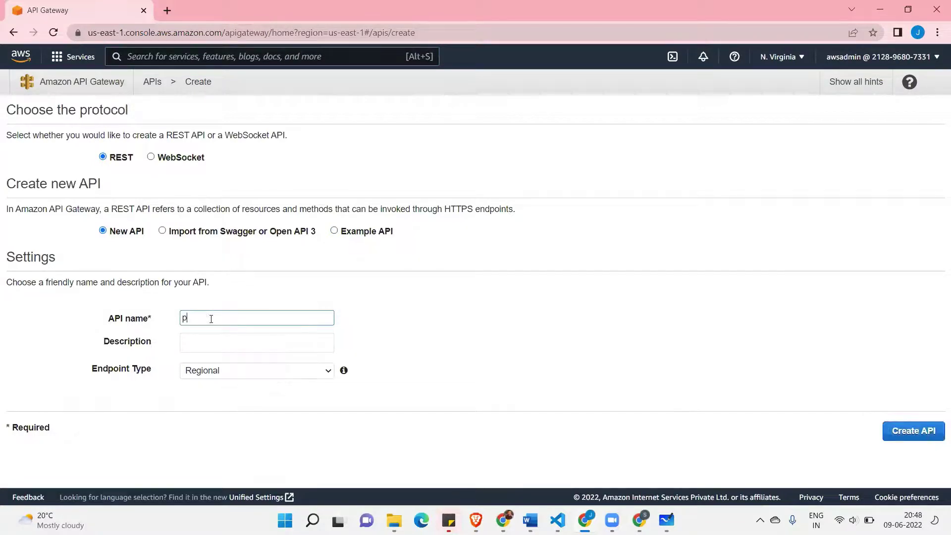
text(roduct)
click(221, 336)
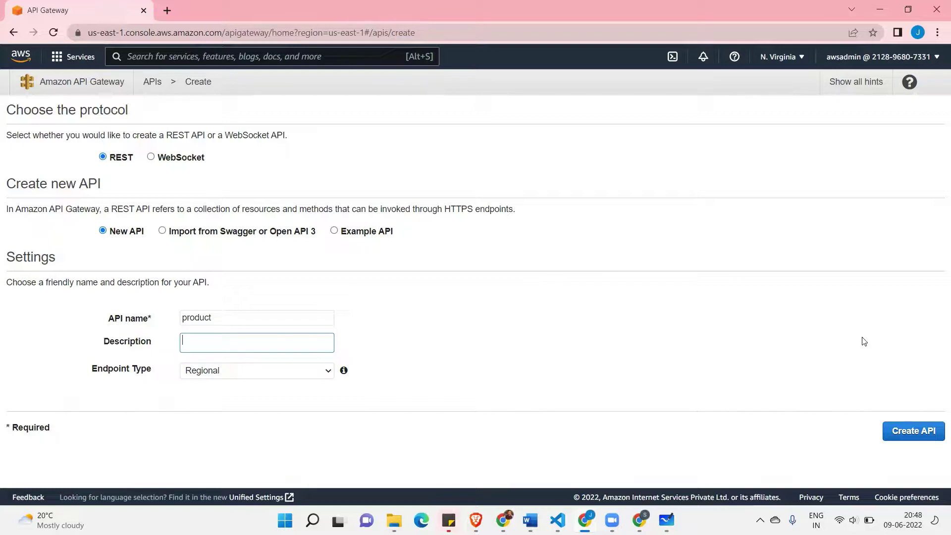
click(910, 433)
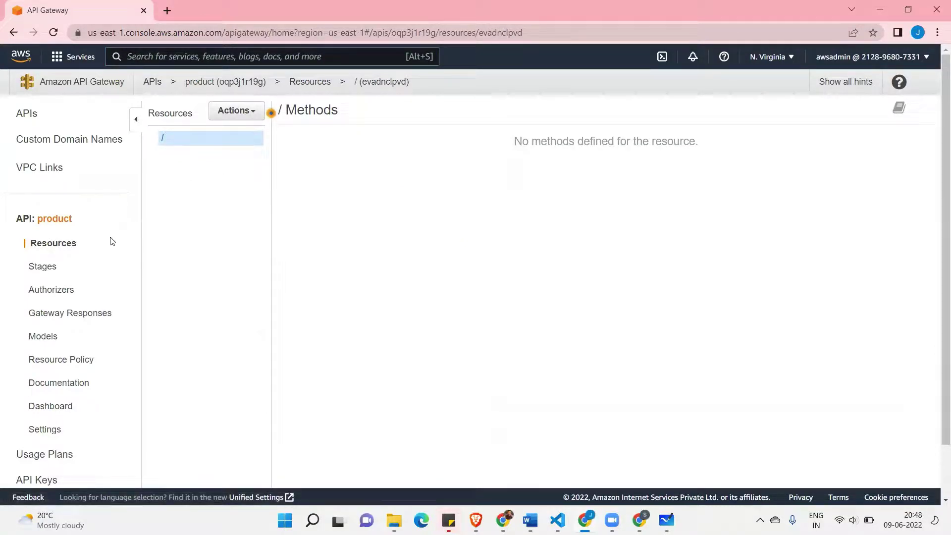
Add a GET method to the root resource of the product API
double_click(58, 218)
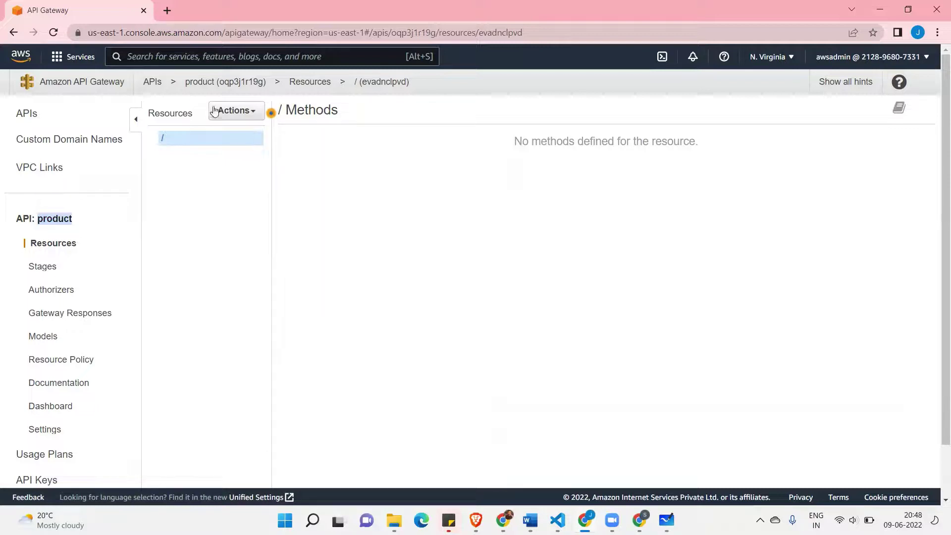
click(251, 110)
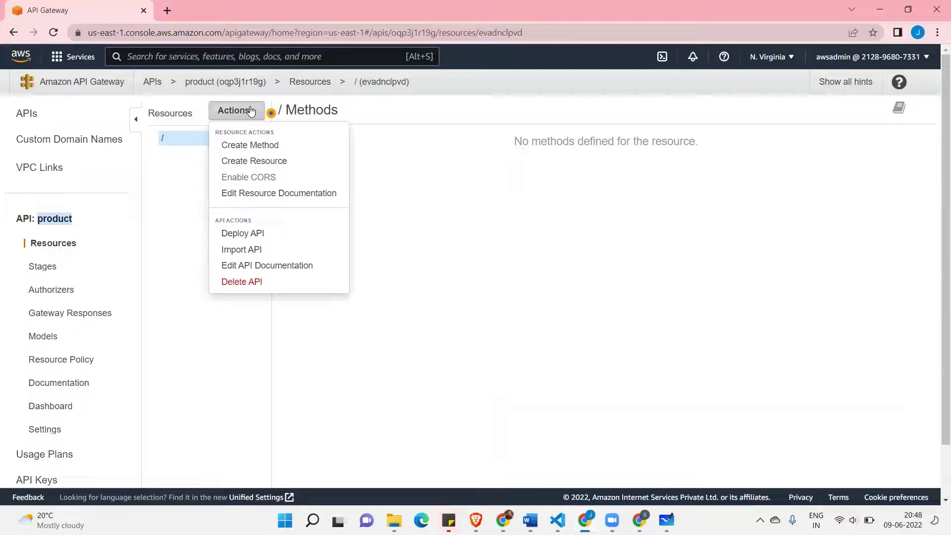
click(265, 147)
click(208, 155)
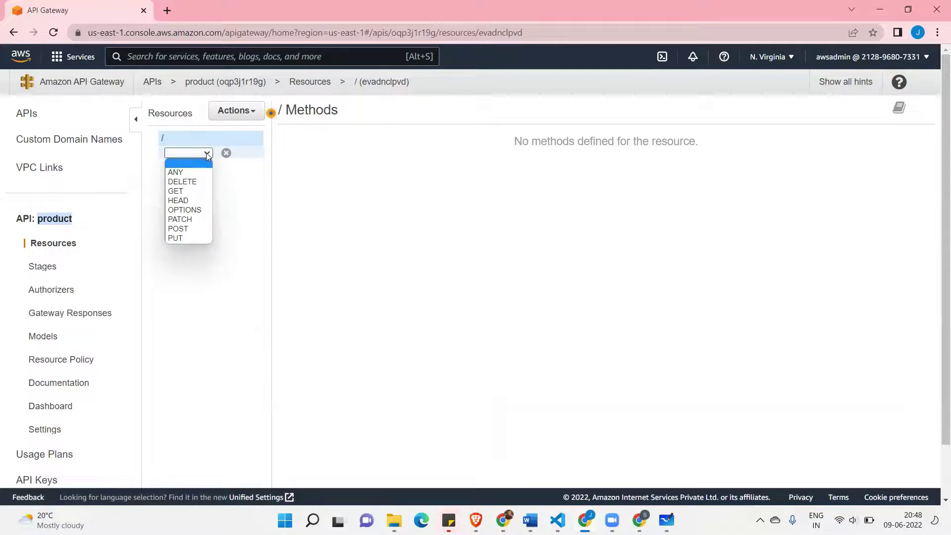
click(197, 192)
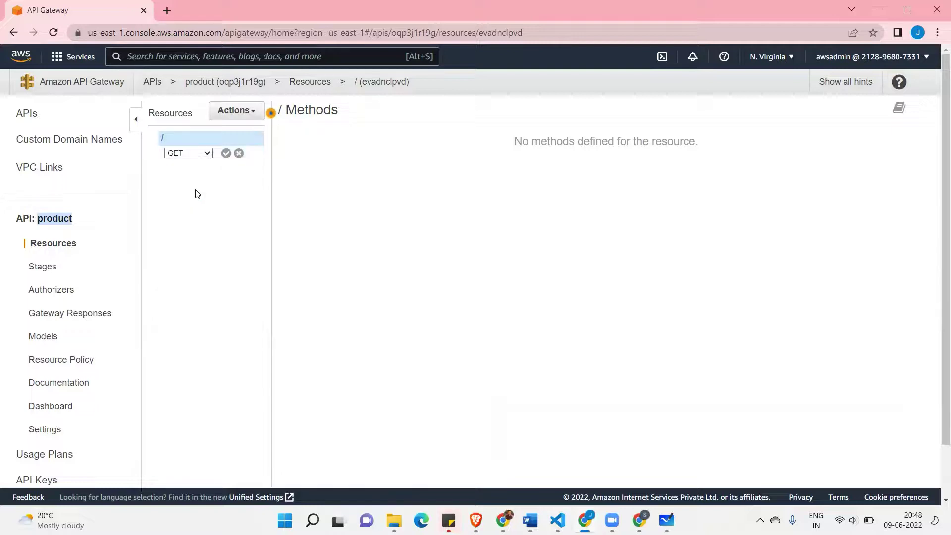
click(225, 154)
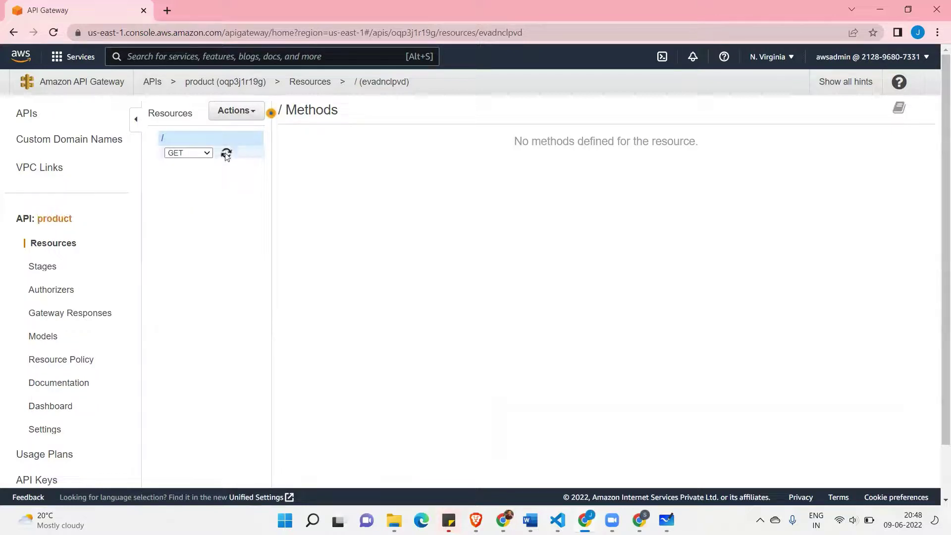
Add a POST method to the root resource alongside GET
click(237, 110)
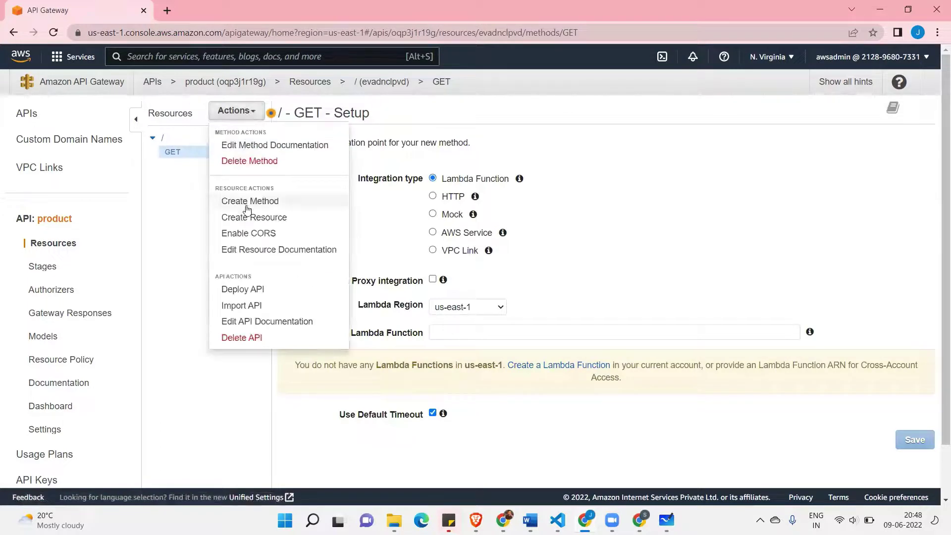
click(249, 201)
click(207, 164)
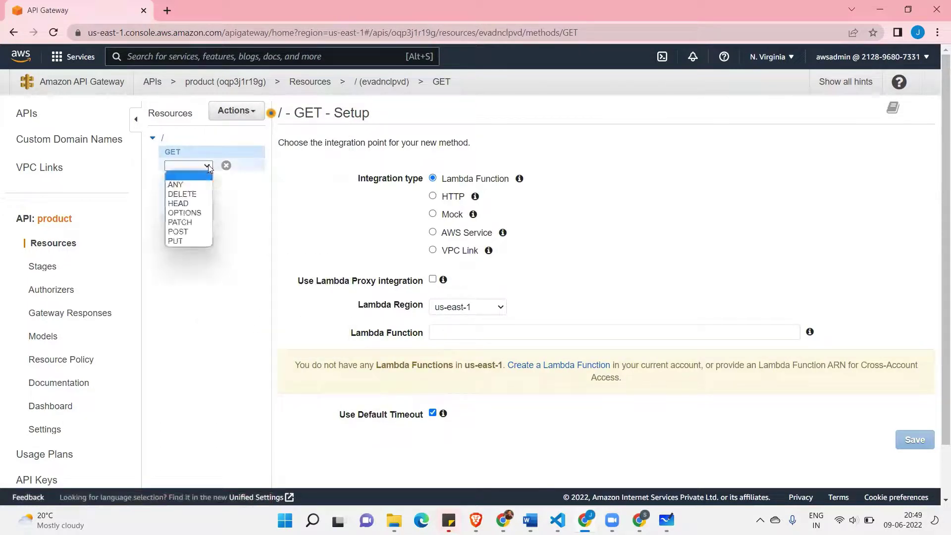
click(192, 231)
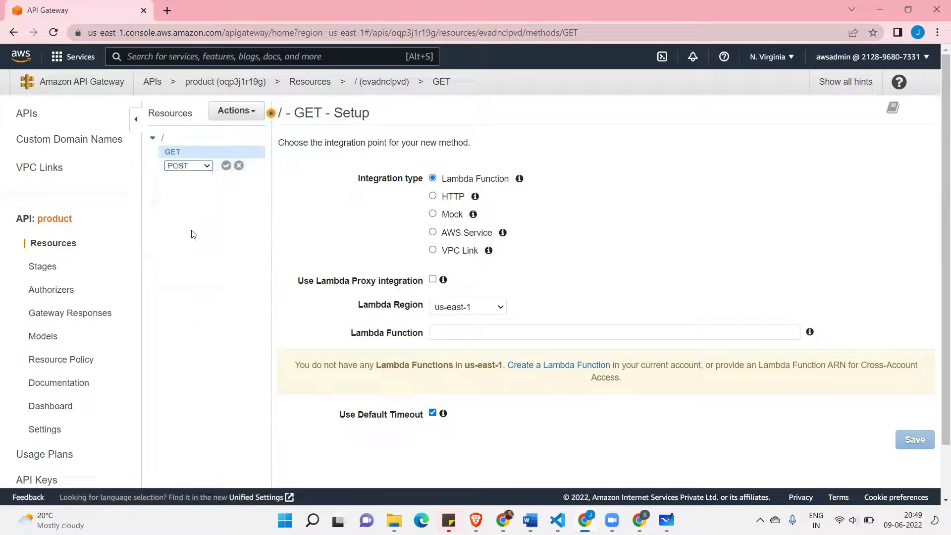
click(225, 166)
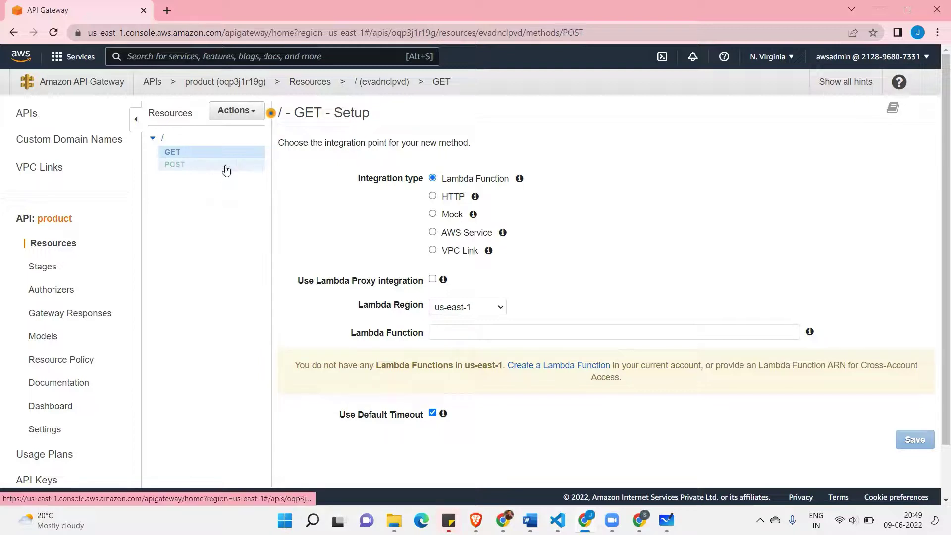
Set the root GET method's integration type to Mock and save the setup
click(198, 152)
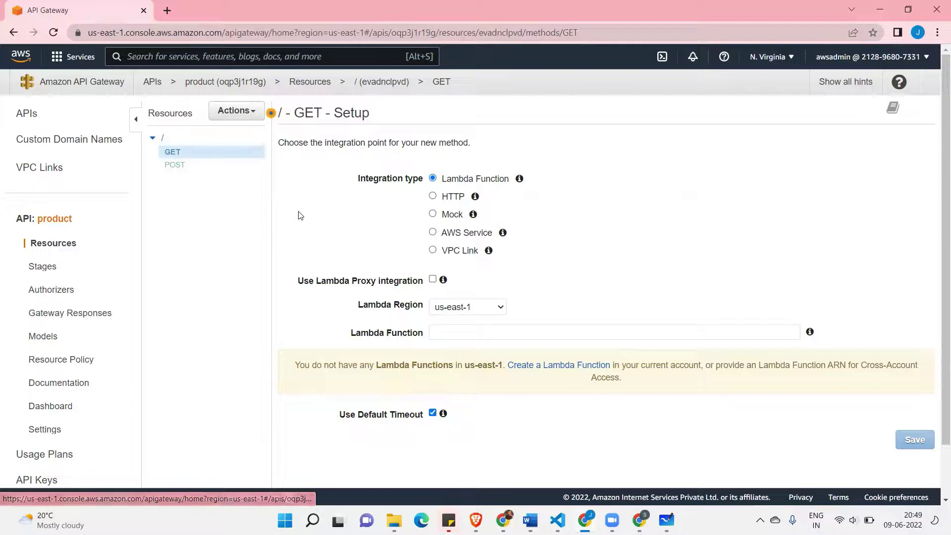
drag(369, 183, 400, 183)
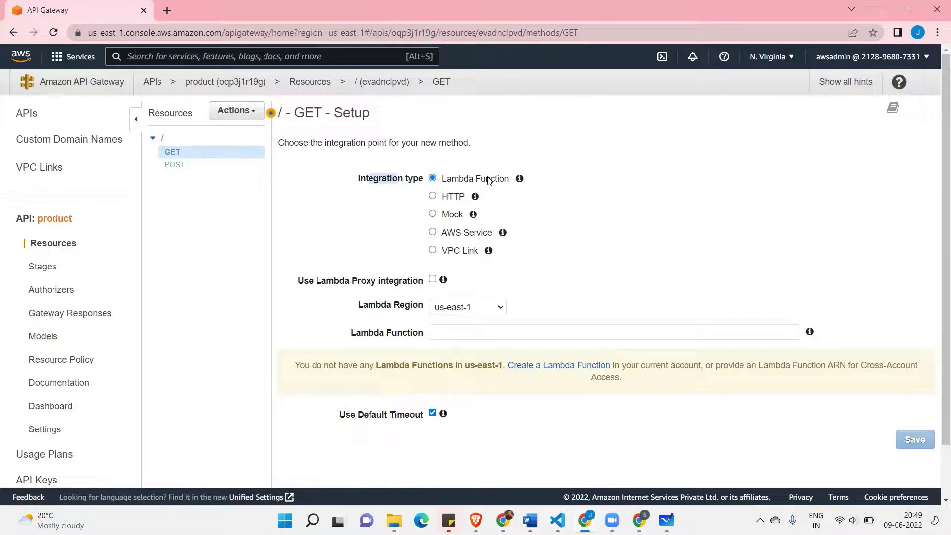
click(433, 215)
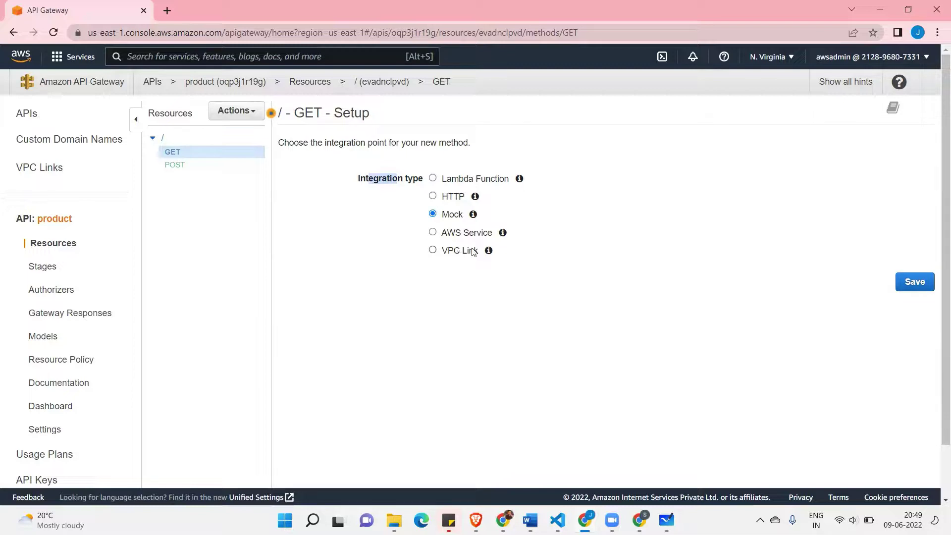
mouse_move(475, 251)
mouse_down()
mouse_move(452, 255)
mouse_move(463, 234)
mouse_move(482, 235)
mouse_up()
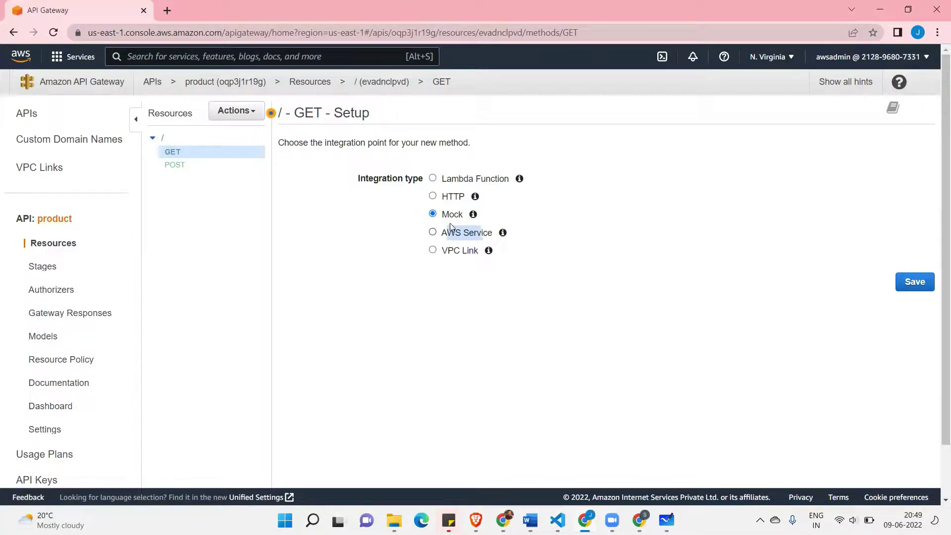
drag(443, 215, 456, 215)
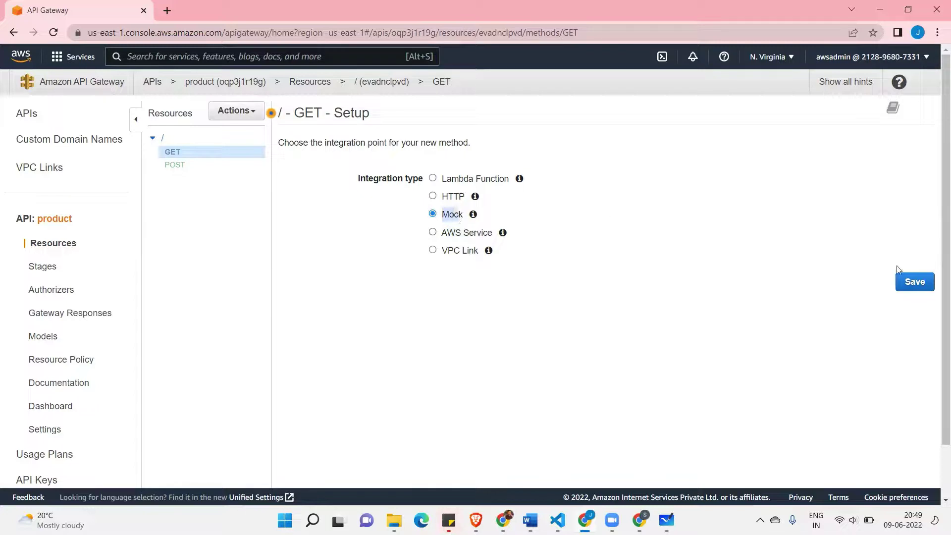
click(909, 283)
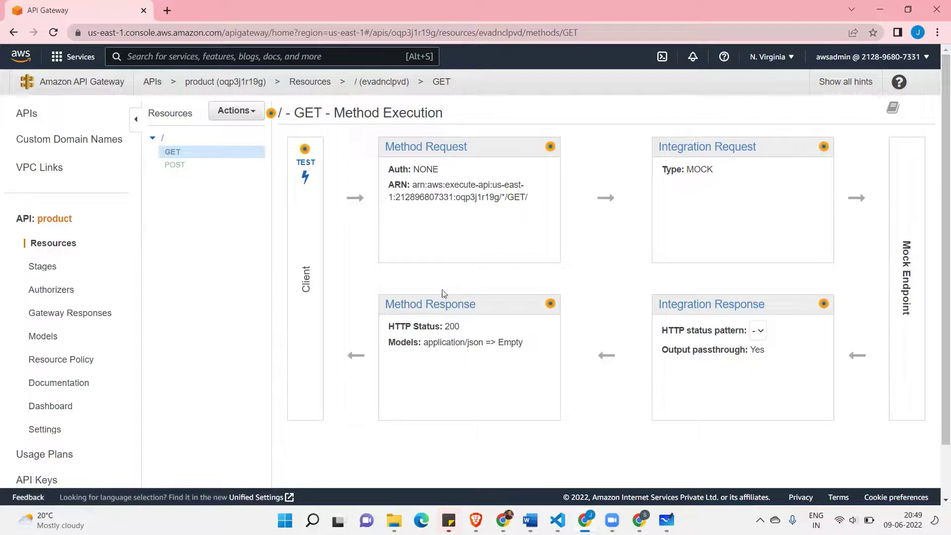
Run a test call on the root GET method and review the request, status and response details
click(306, 167)
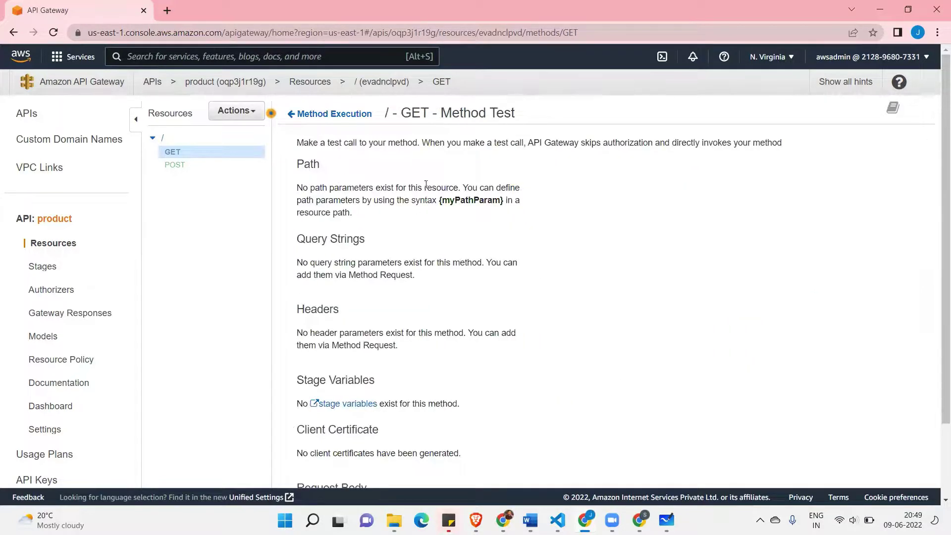
scroll(370, 284, down, 2)
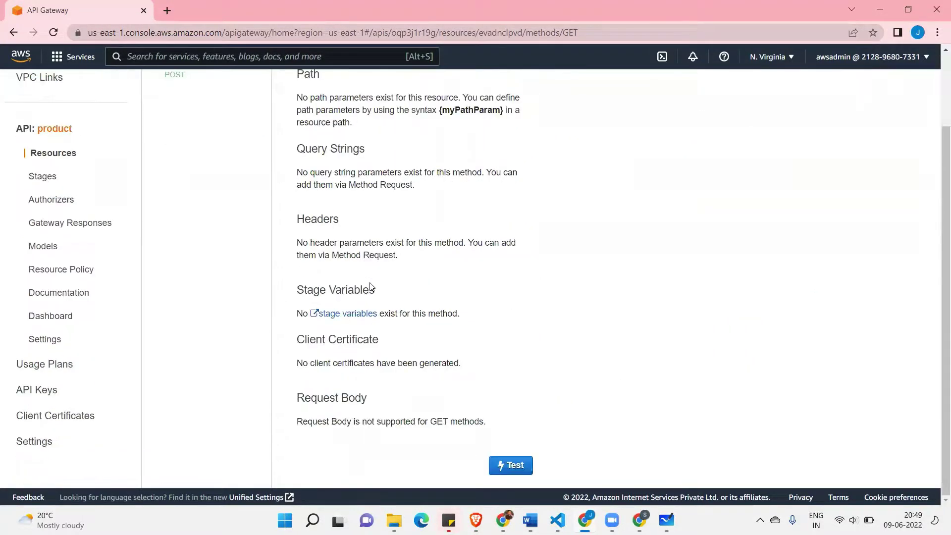
click(515, 469)
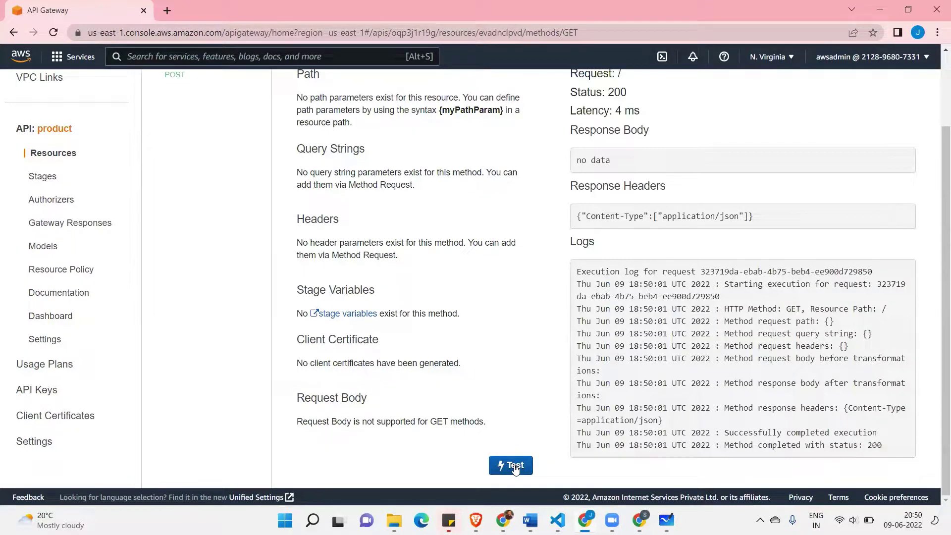
scroll(592, 203, up, 2)
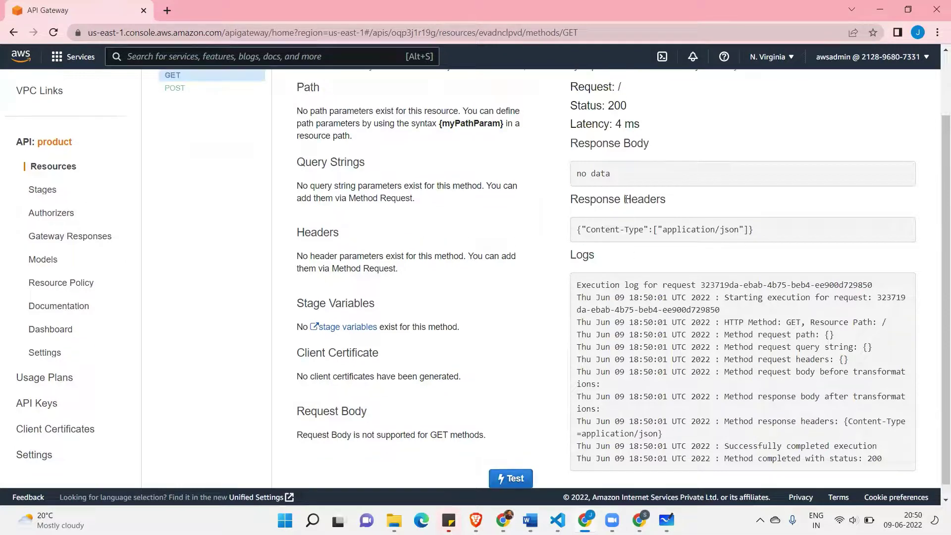
drag(571, 156, 625, 162)
click(626, 166)
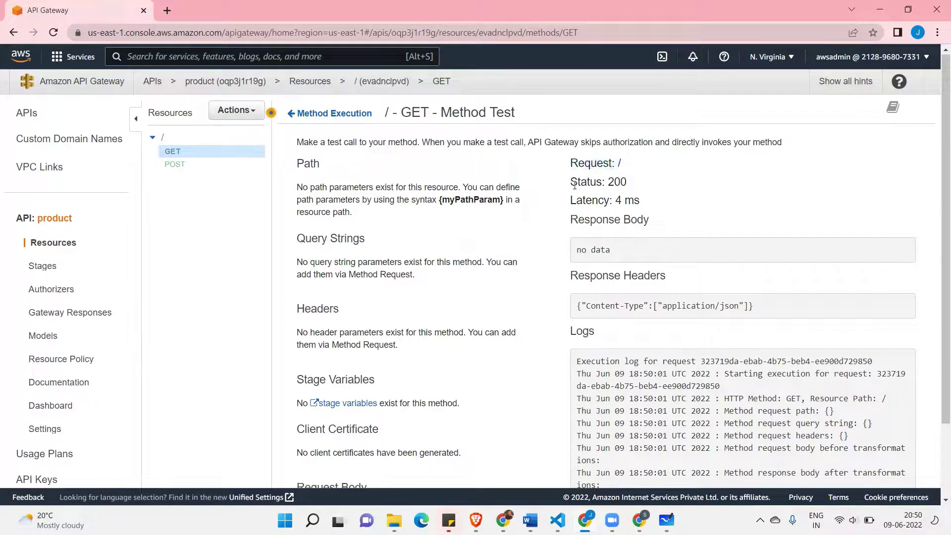
Examine the GET test result's status, response body, response headers and the closing lines of the execution log
drag(616, 182, 604, 199)
scroll(605, 263, down, 1)
drag(621, 199, 573, 200)
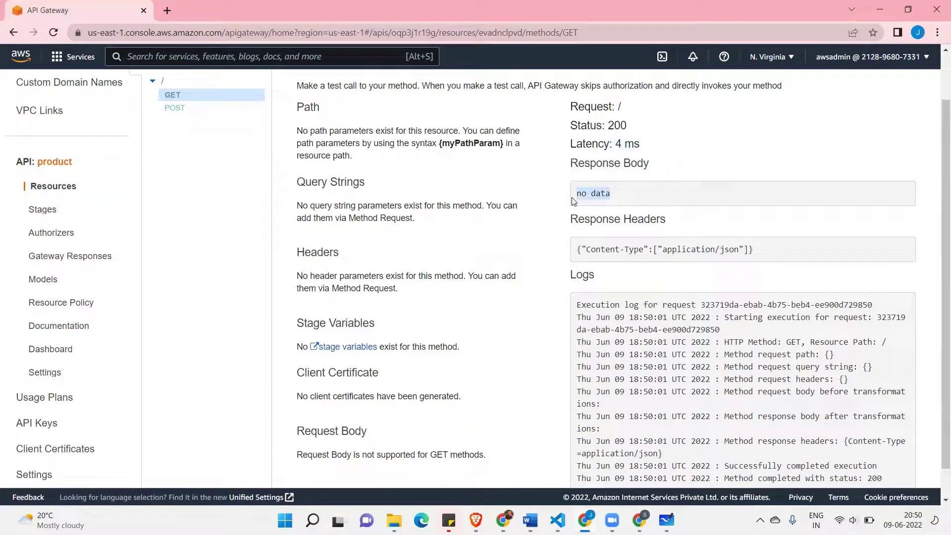
drag(766, 252, 574, 256)
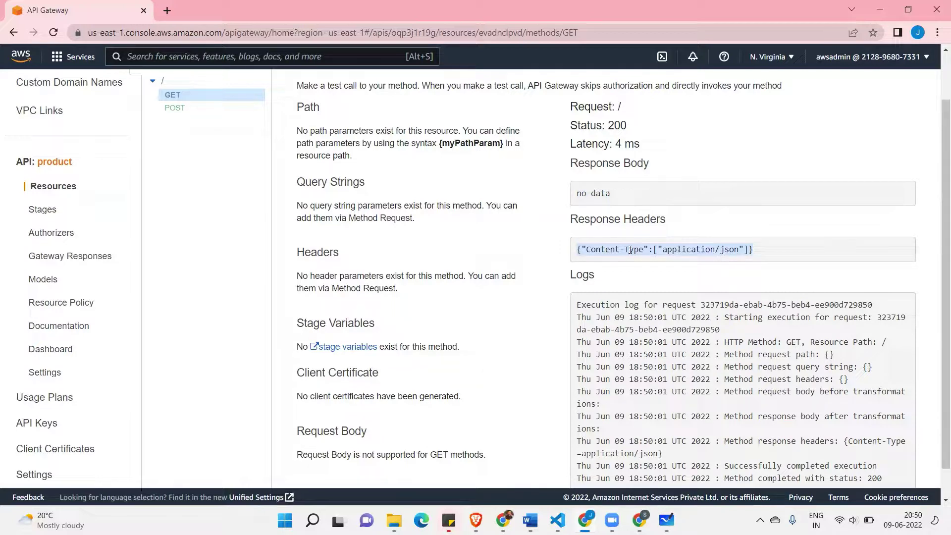
scroll(648, 348, down, 1)
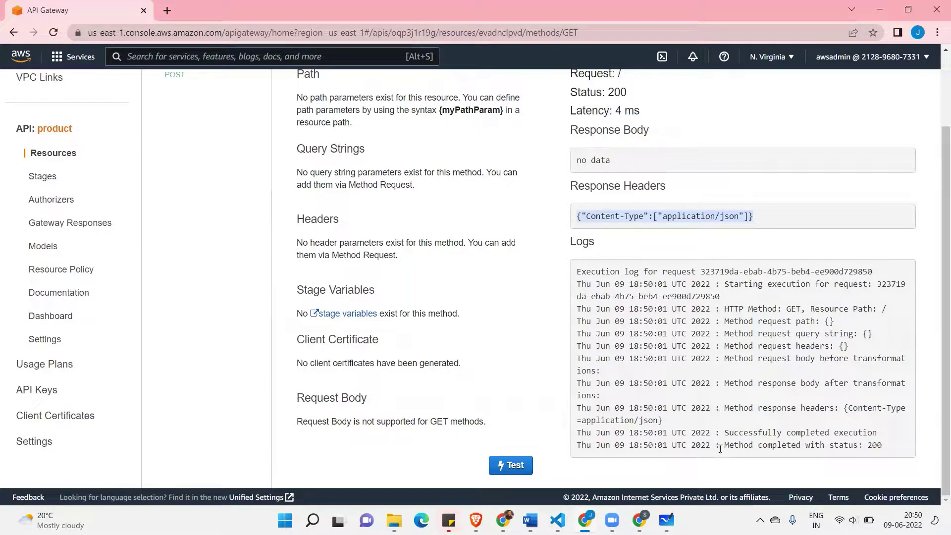
drag(723, 446, 903, 446)
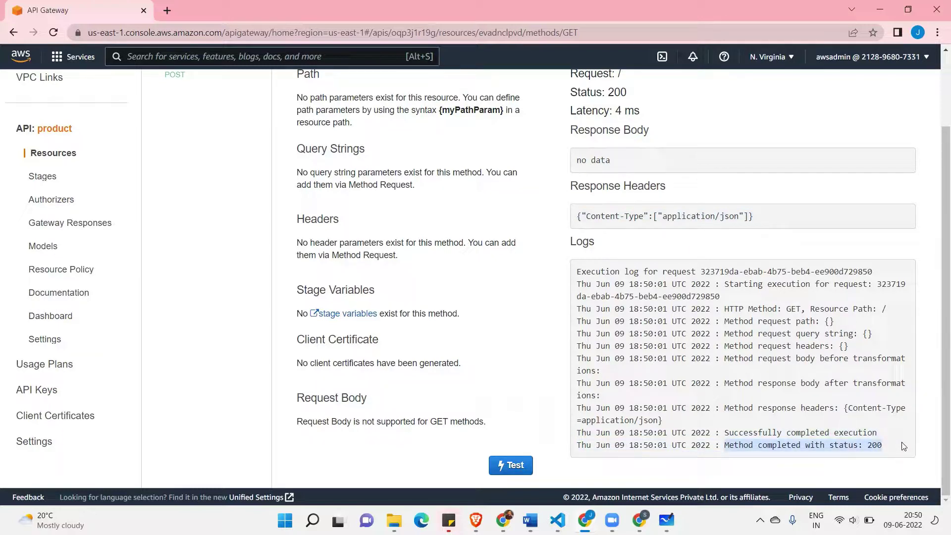
drag(722, 431, 870, 432)
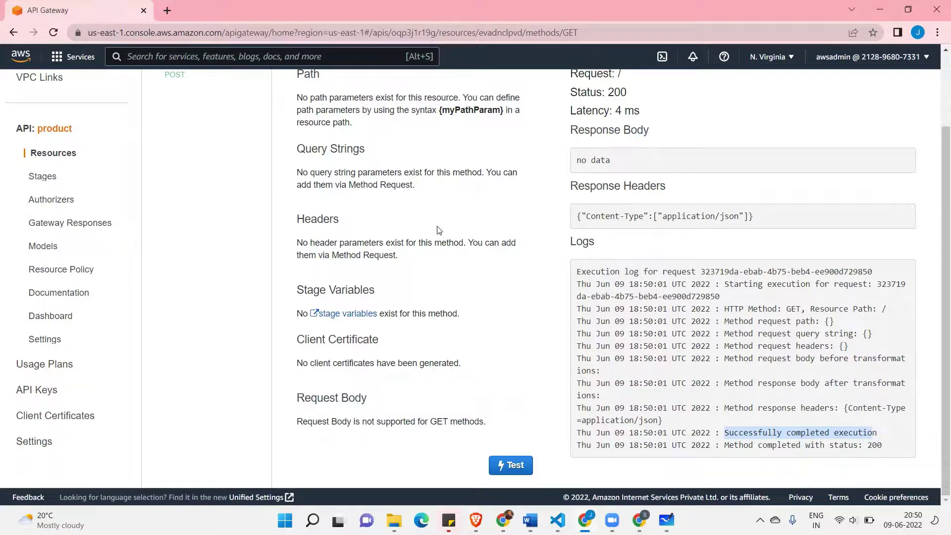
scroll(439, 230, up, 2)
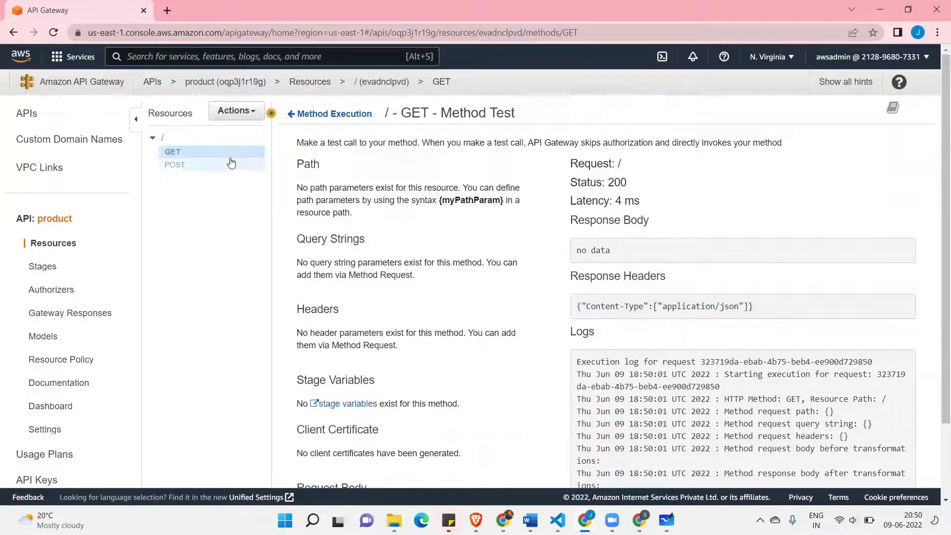
Add an application/json mapping template to the 200 integration response of the root GET method
click(316, 114)
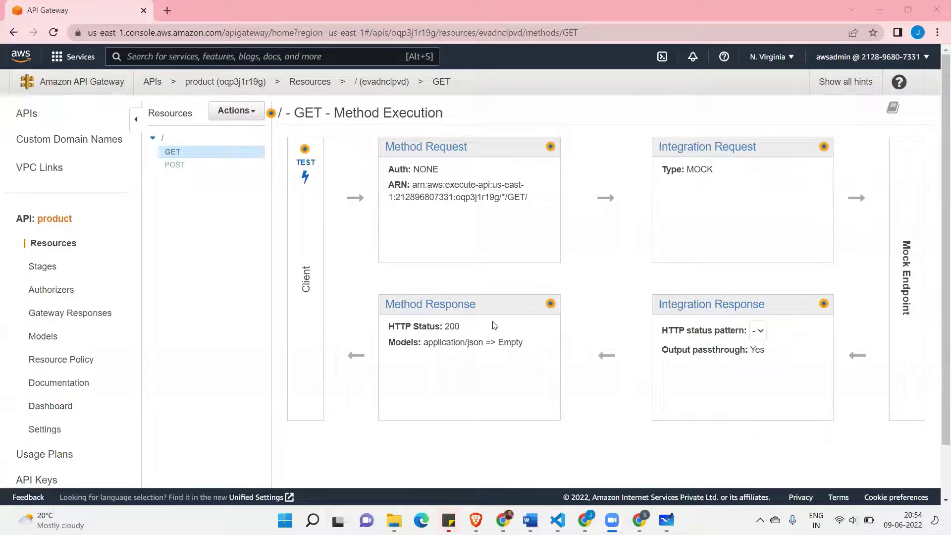
click(495, 312)
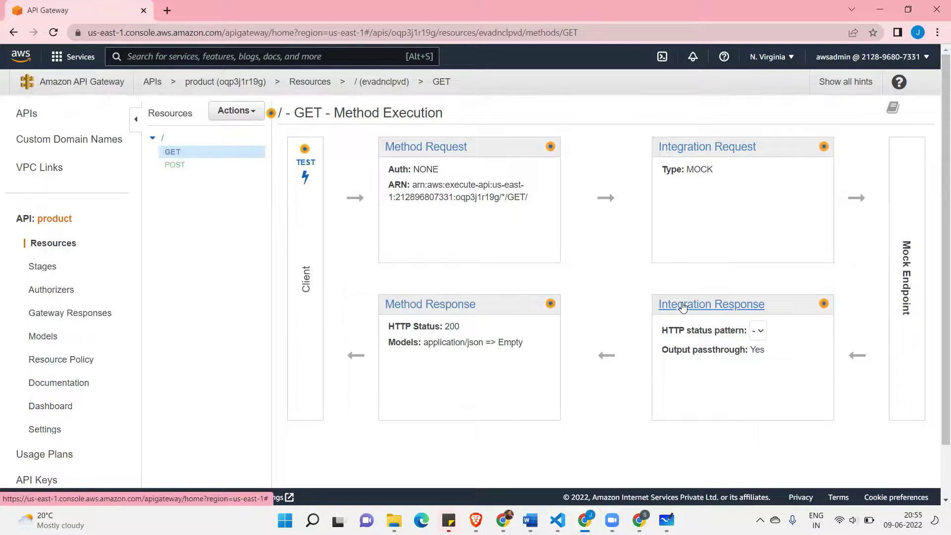
click(706, 310)
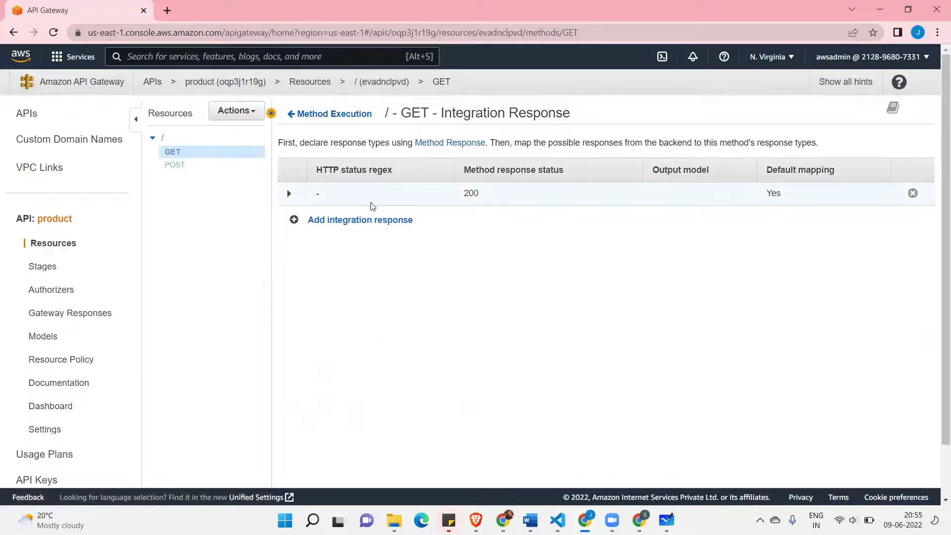
click(289, 194)
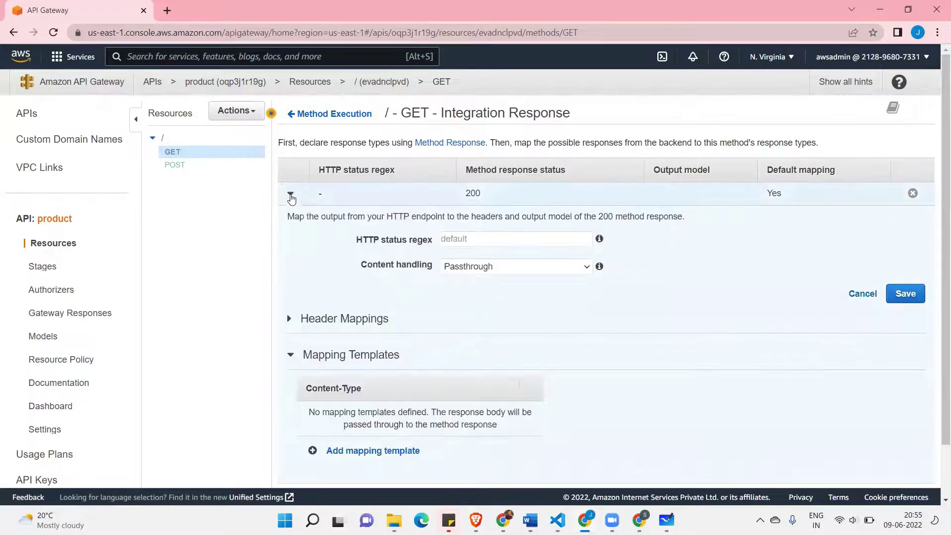
scroll(436, 336, down, 1)
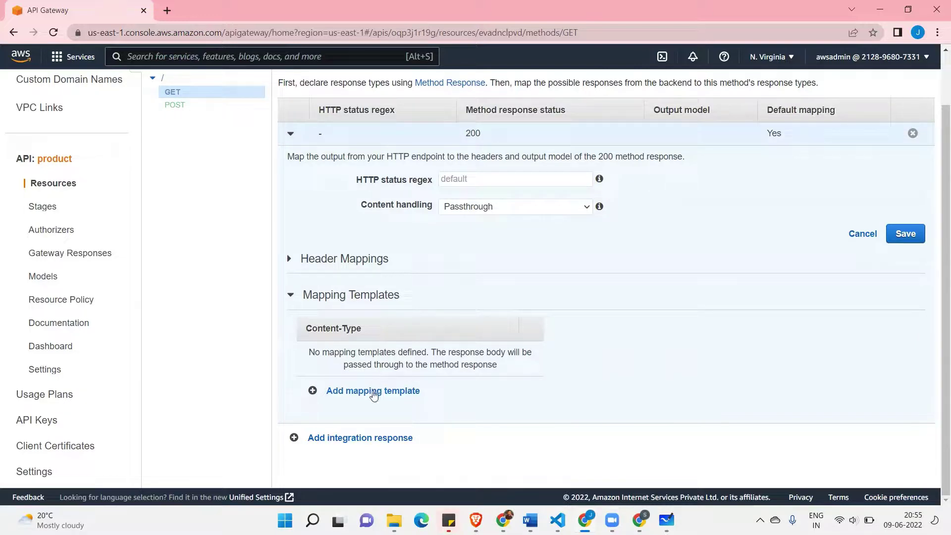
click(374, 394)
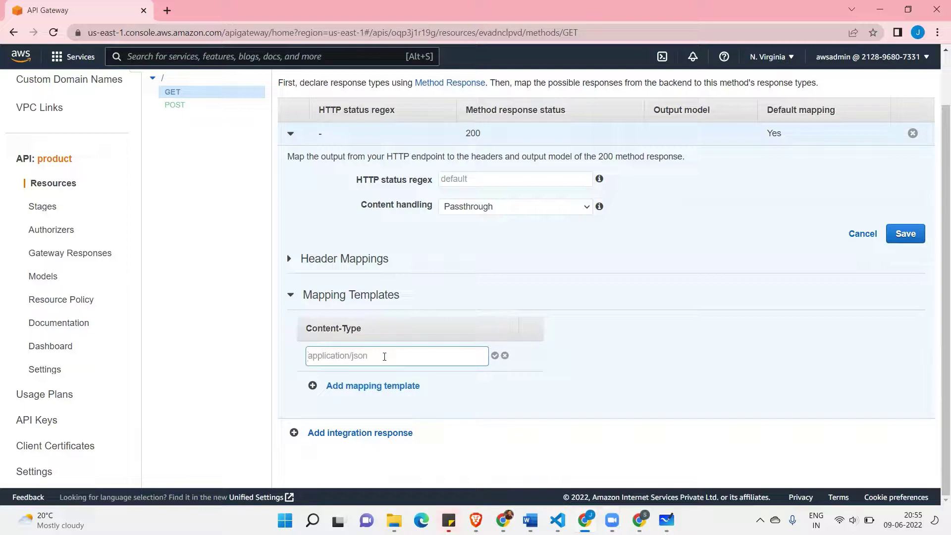
text(appl)
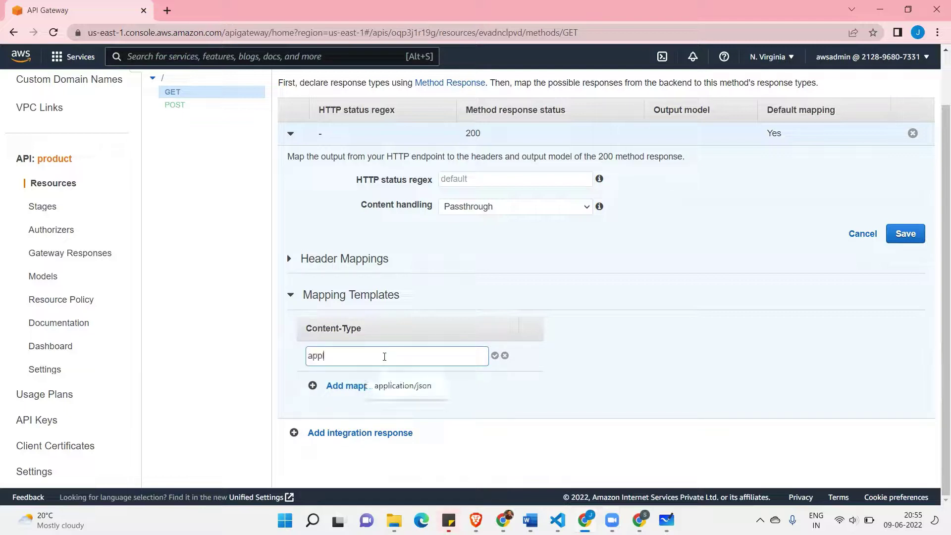
key(Down)
key(Return)
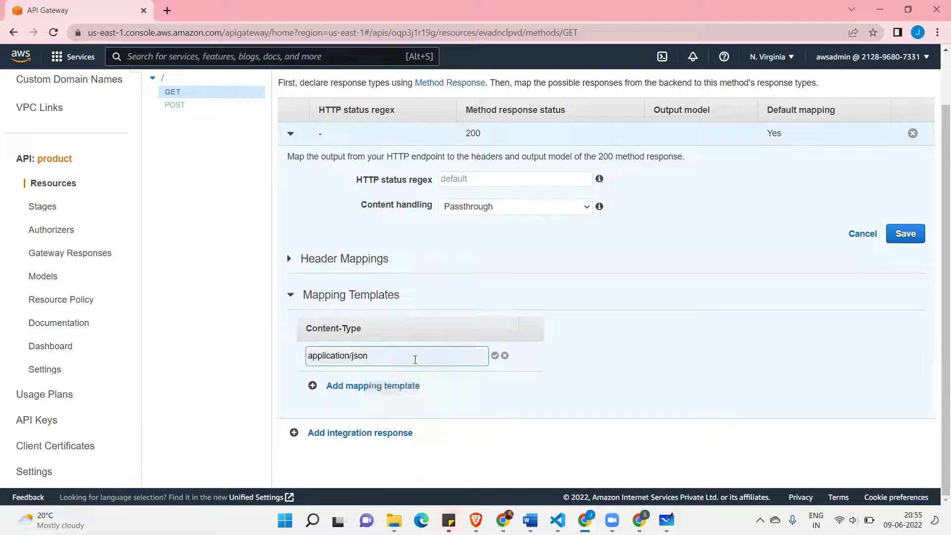
click(495, 356)
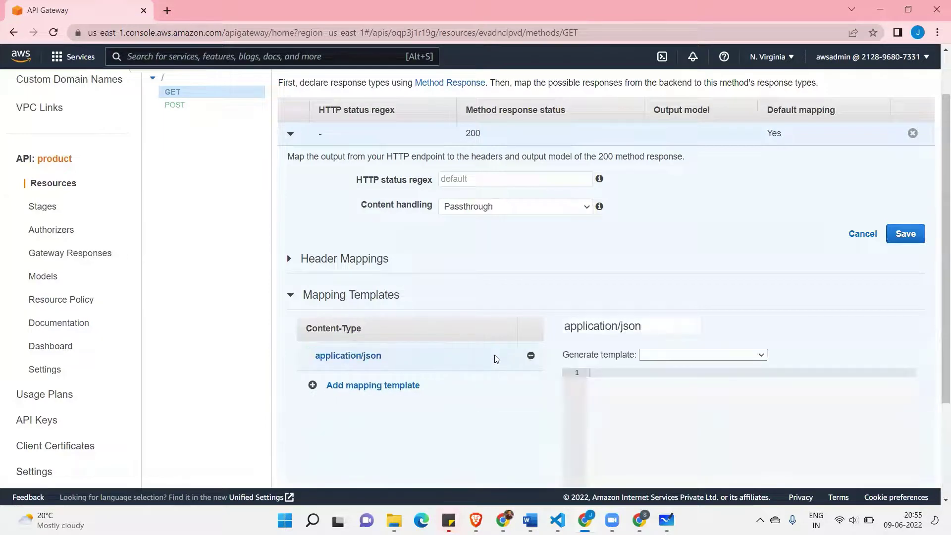
Write the application/json template as an object with productName:"Shoes" and quantity:4, and save it
scroll(660, 397, down, 1)
scroll(660, 397, down, 2)
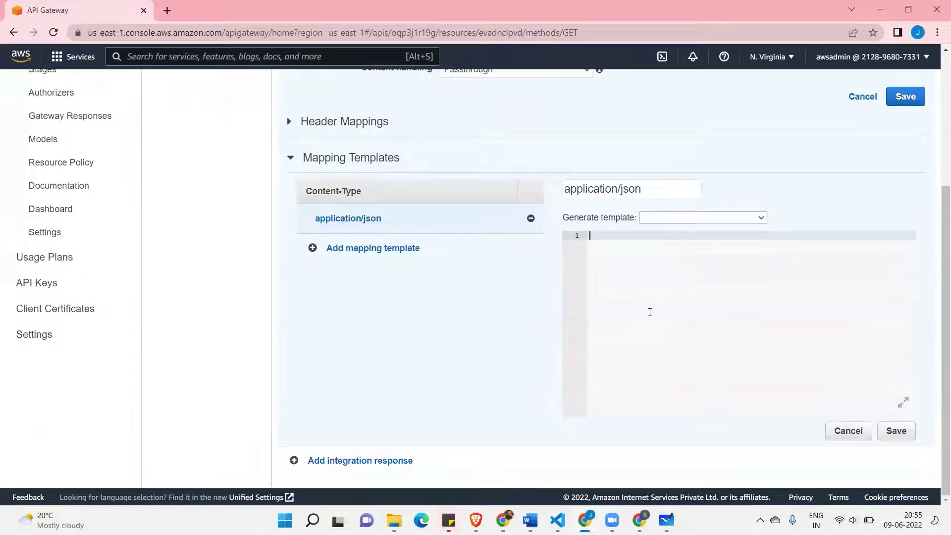
text({)
key(Return)
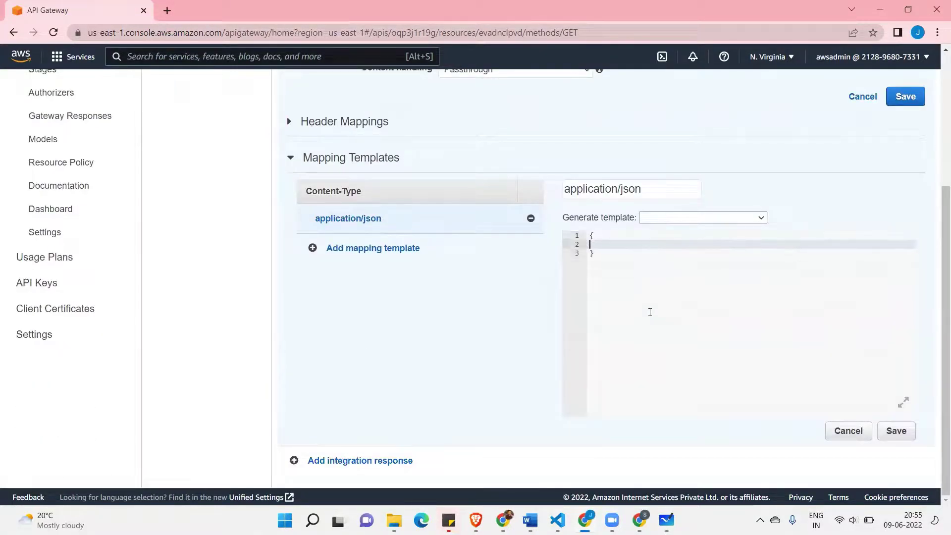
text(productName)
key(BackSpace)
text(:"Shoes",)
key(Return)
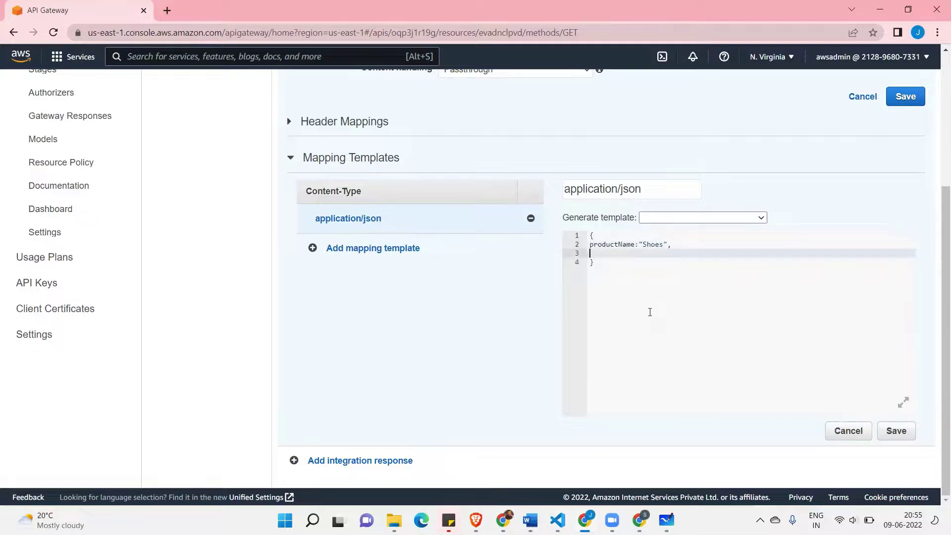
text(quantity:4)
scroll(305, 147, up, 4)
Run the root GET method's test again and check the returned response body against the mapping template
click(311, 115)
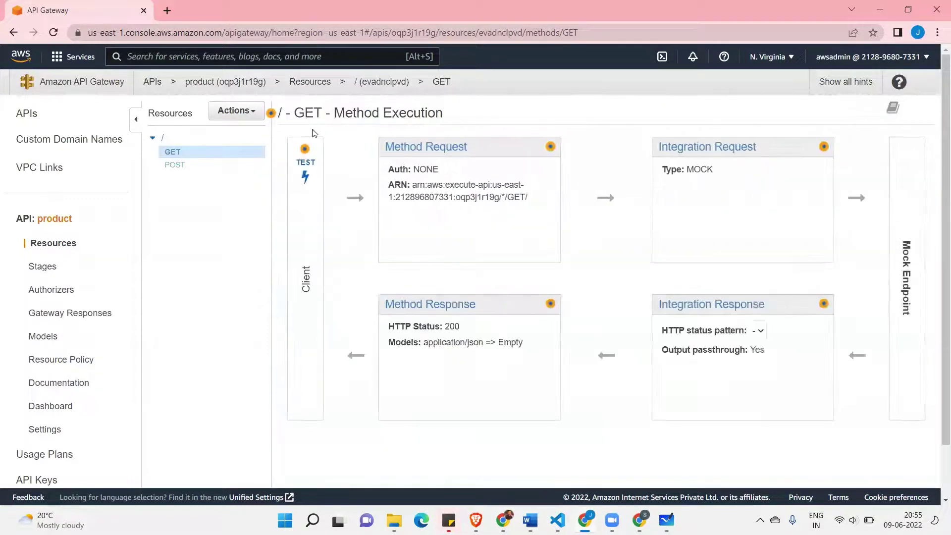
click(305, 174)
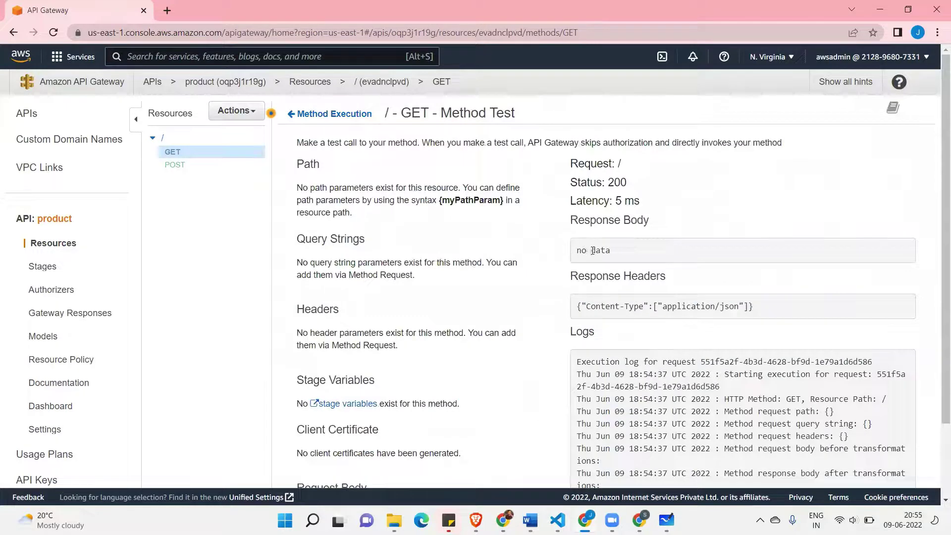
scroll(520, 327, down, 3)
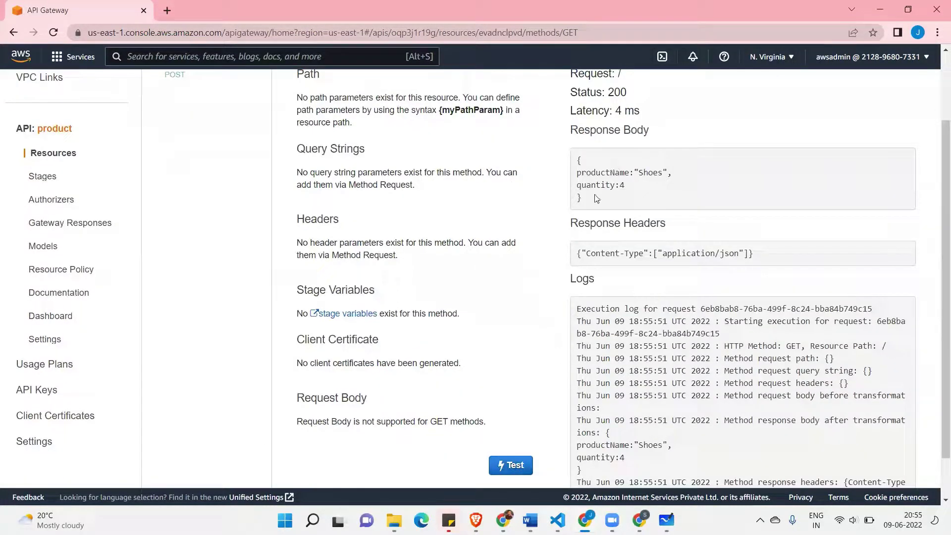
drag(589, 208, 575, 168)
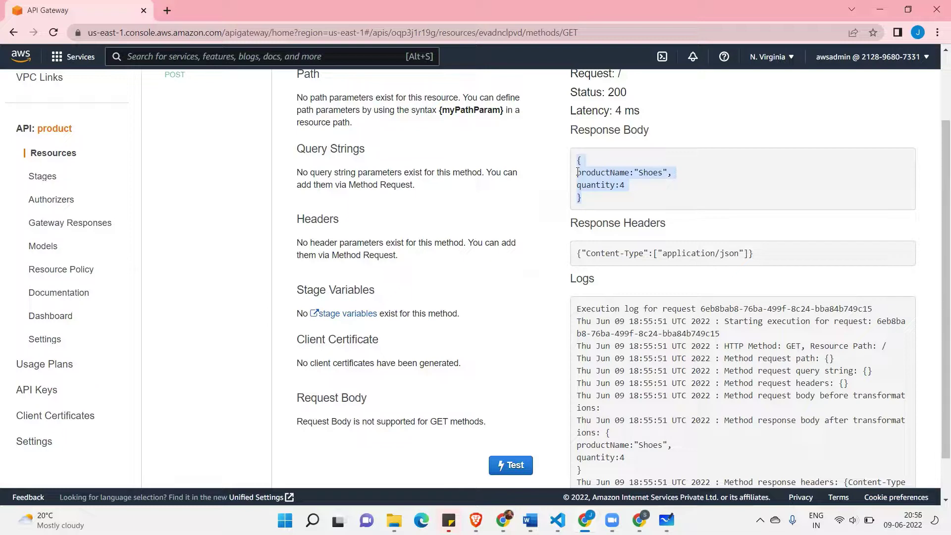
click(592, 201)
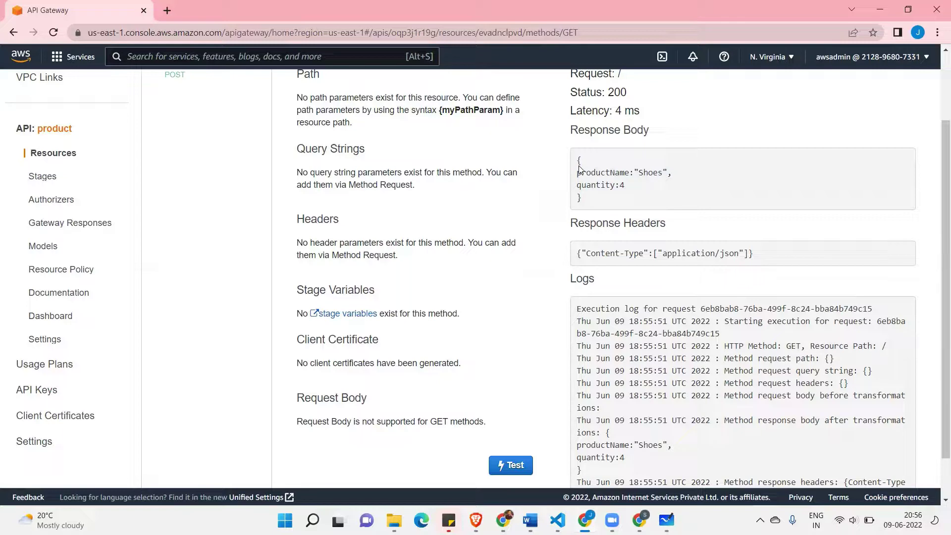
drag(580, 168, 590, 201)
scroll(591, 201, up, 2)
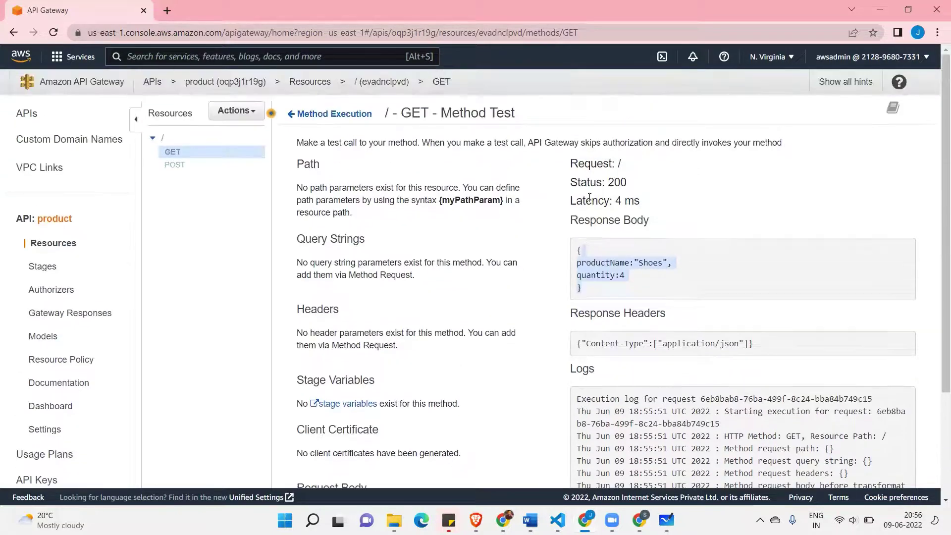